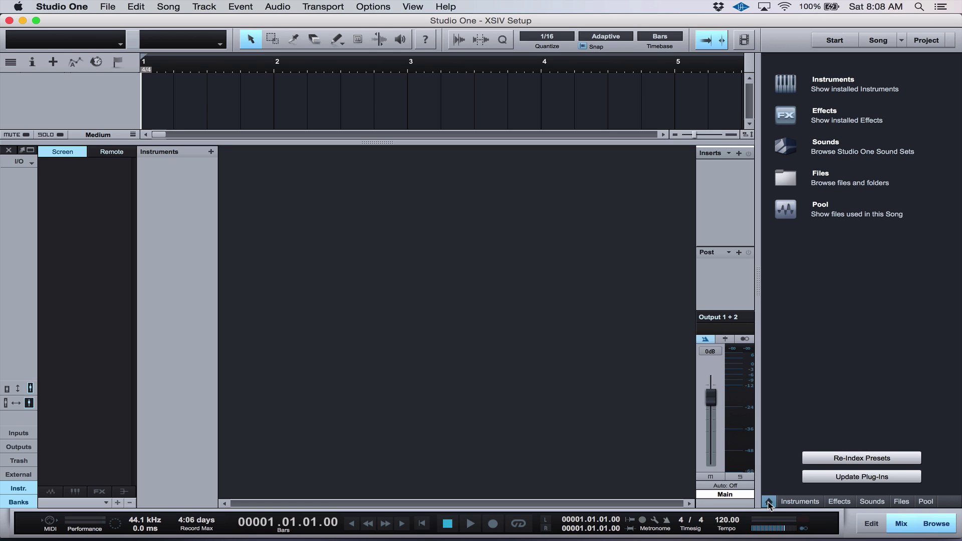
In the Files browser, expand My Passport for Mac down to Studio One Session's Presets folder.
left_click(900, 502)
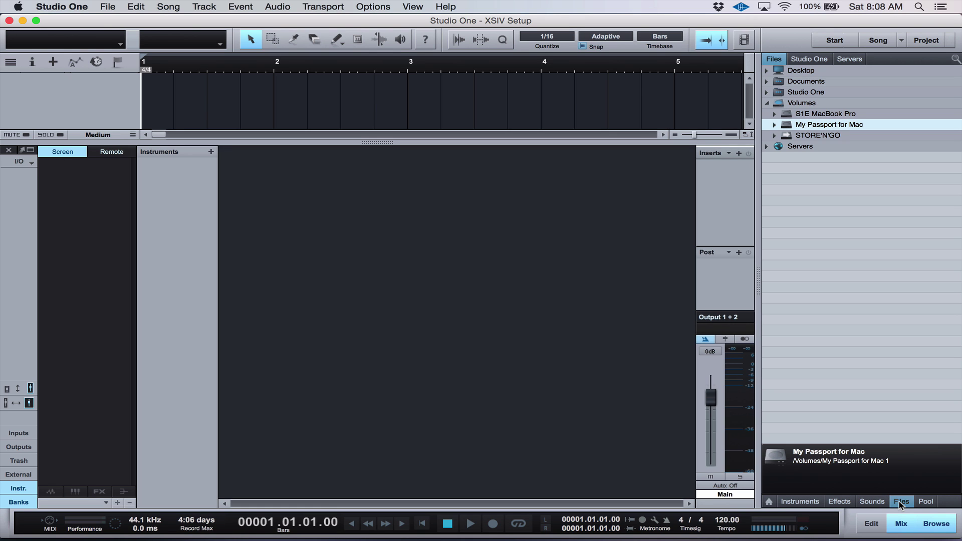
left_click(775, 125)
scroll(801, 190, "down", 10)
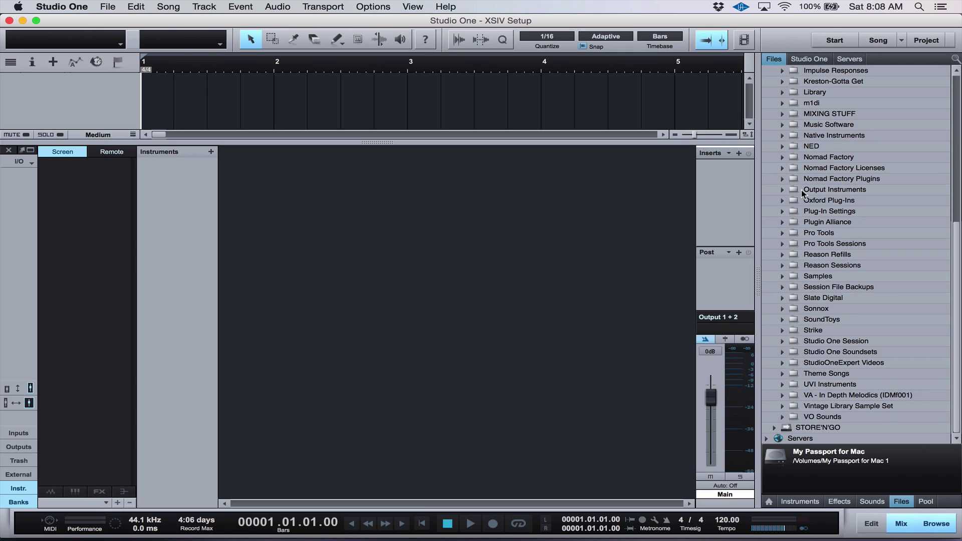
double_click(797, 341)
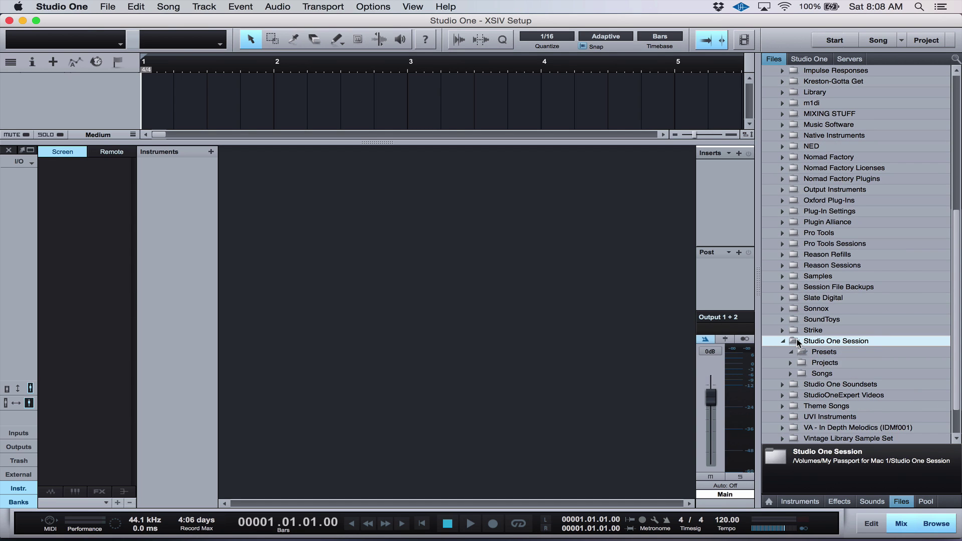
left_click(820, 353)
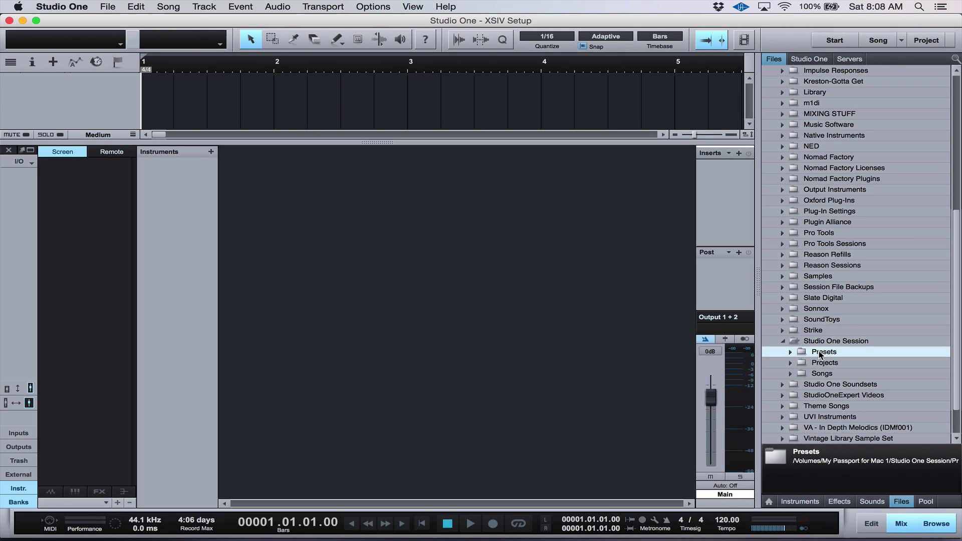
Create the Compressors and EQs subfolders inside Presets.
right_click(821, 354)
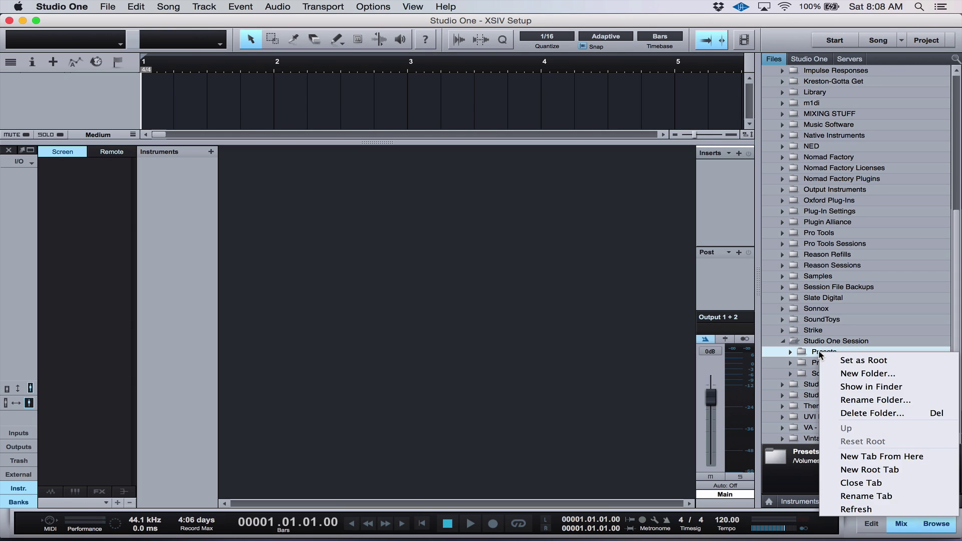
left_click(836, 374)
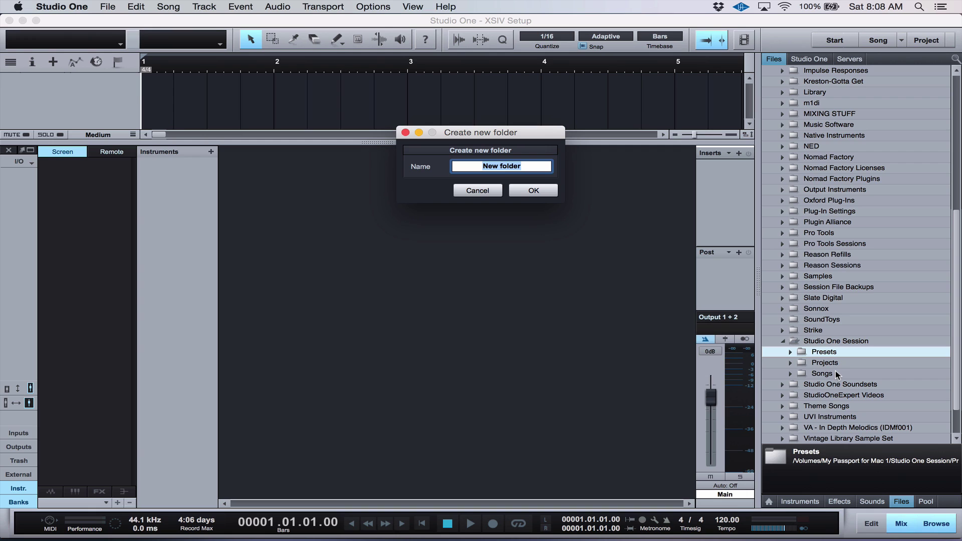
type("Compressors")
key("Return")
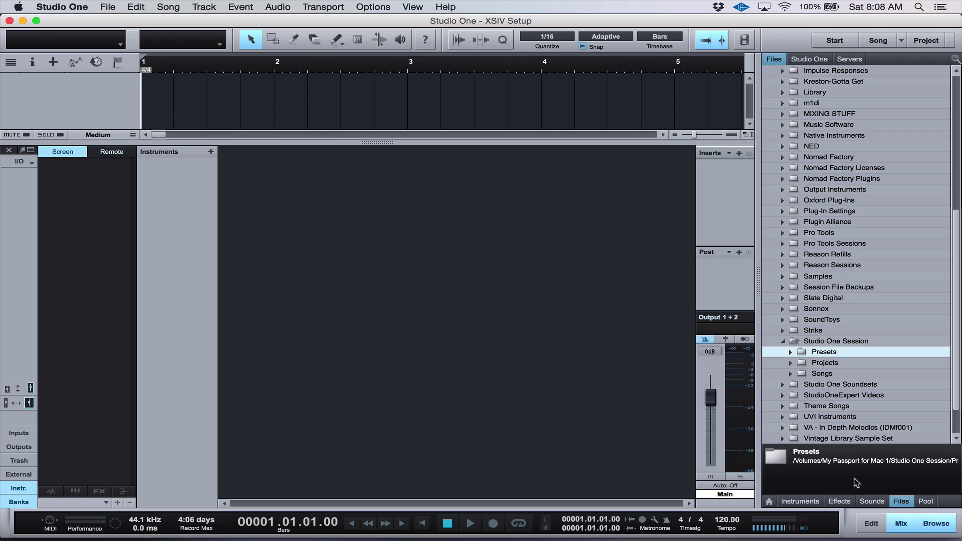
double_click(802, 353)
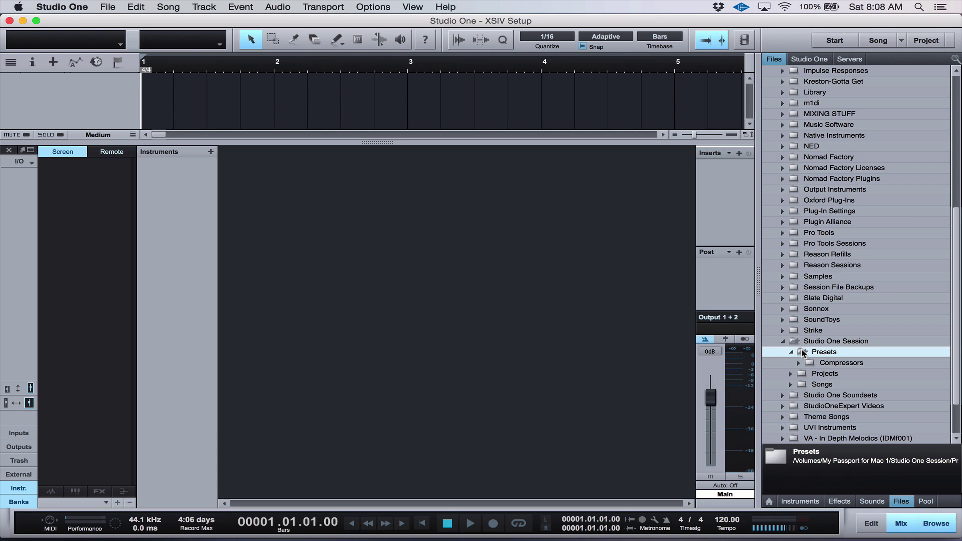
right_click(802, 352)
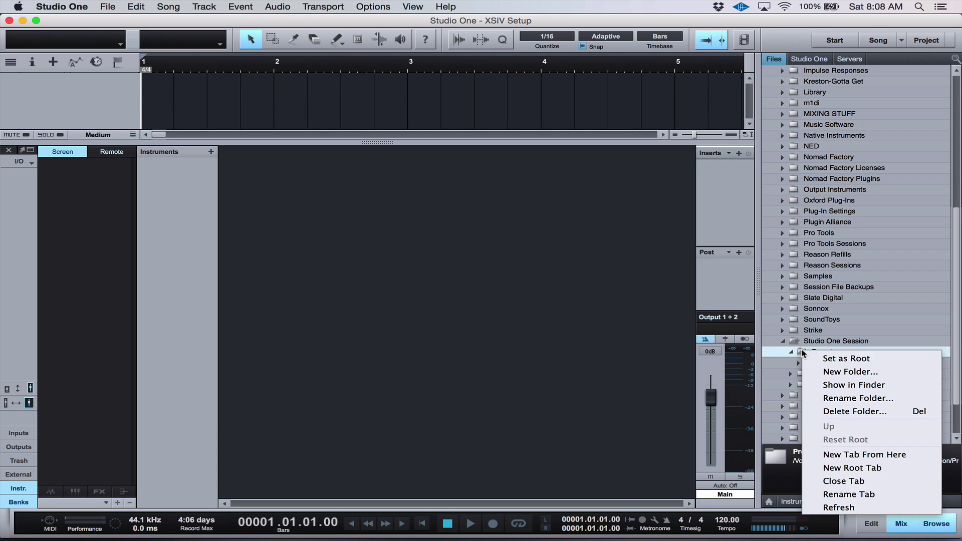
left_click(835, 371)
type("EQs")
key("Return")
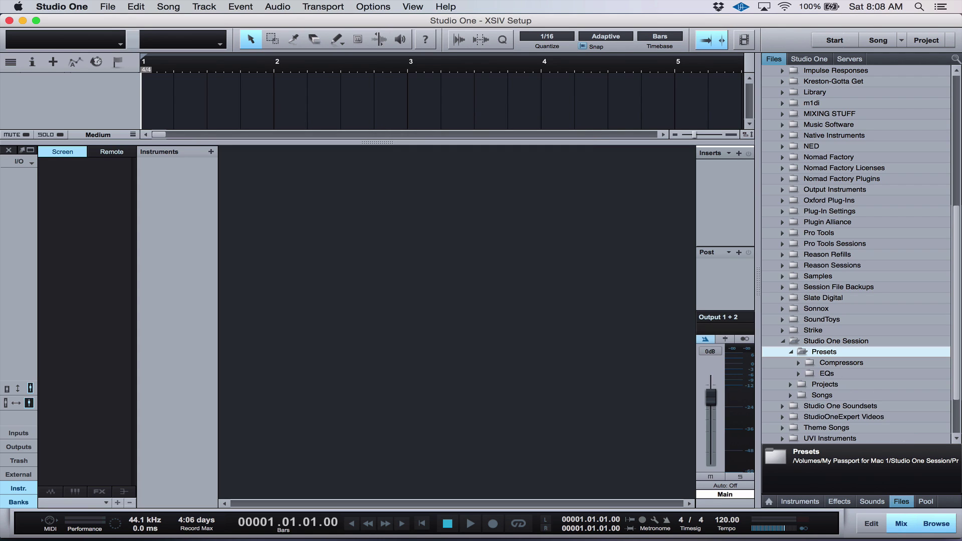
Create the UAD and Waves subfolders inside Presets.
right_click(835, 353)
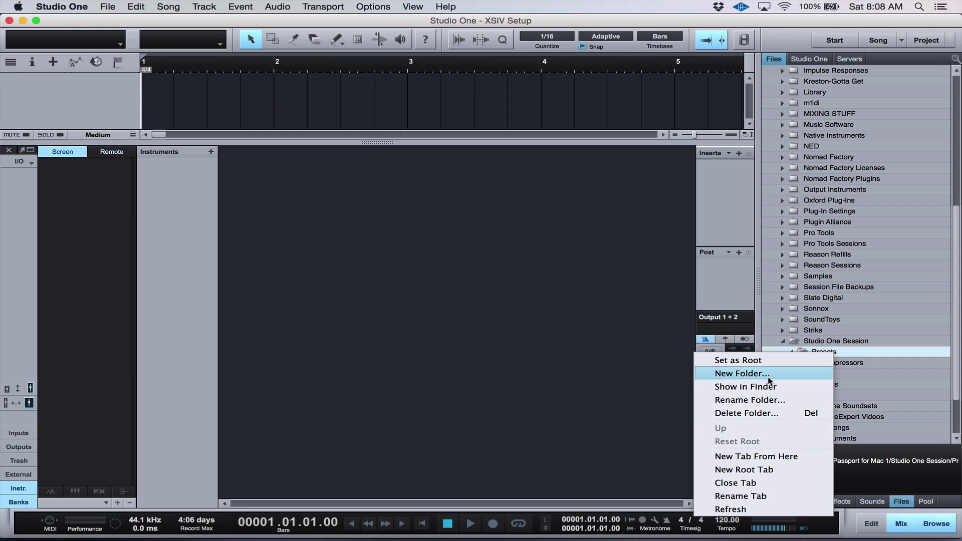
left_click(741, 374)
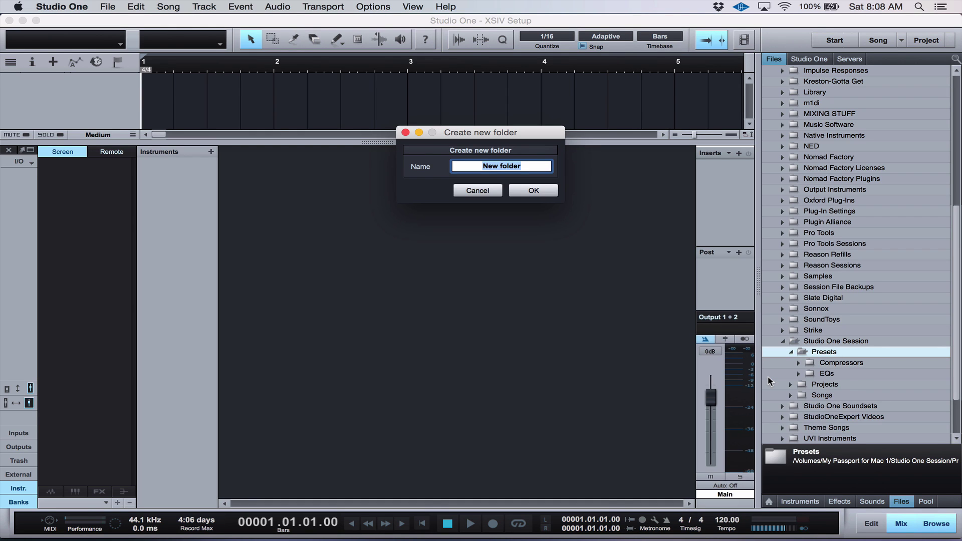
type("UAD")
key("Return")
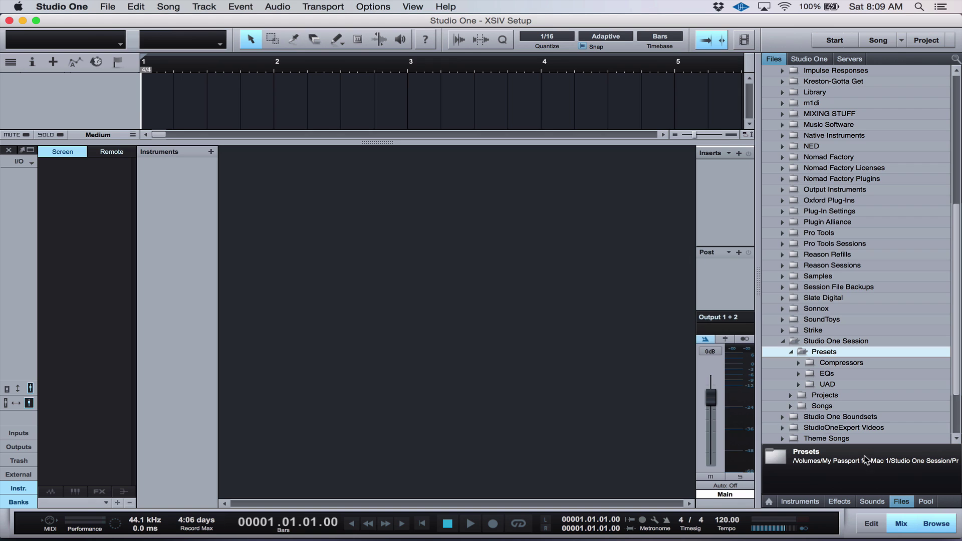
right_click(834, 353)
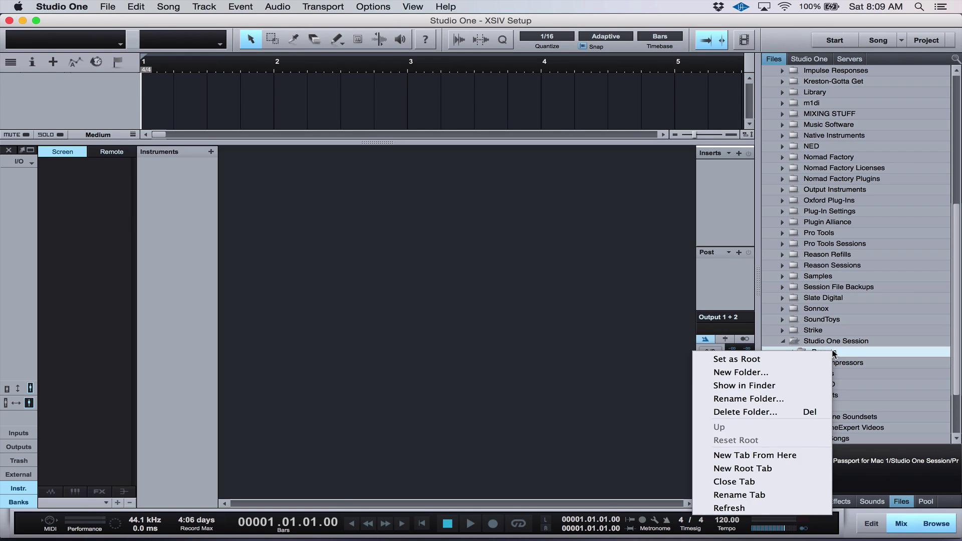
left_click(769, 373)
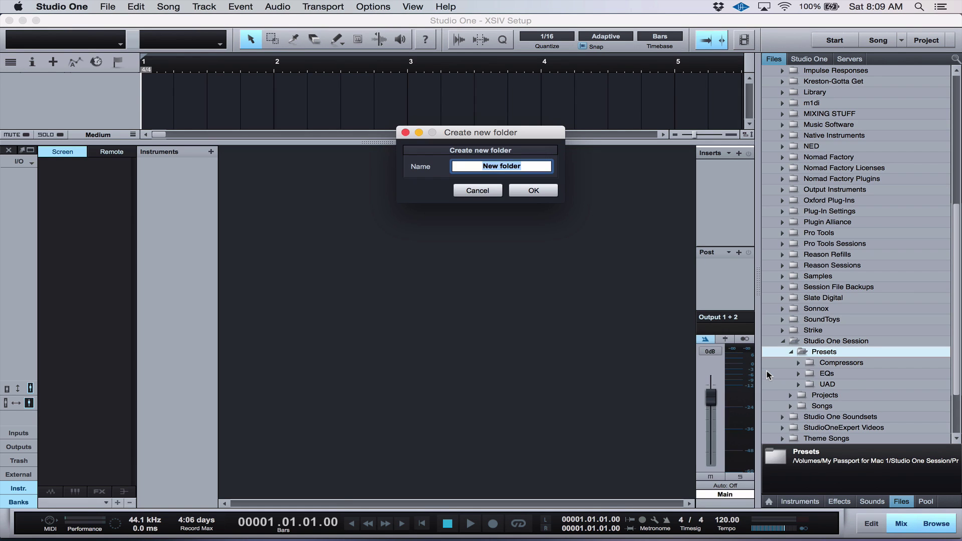
type("Waves")
key("Return")
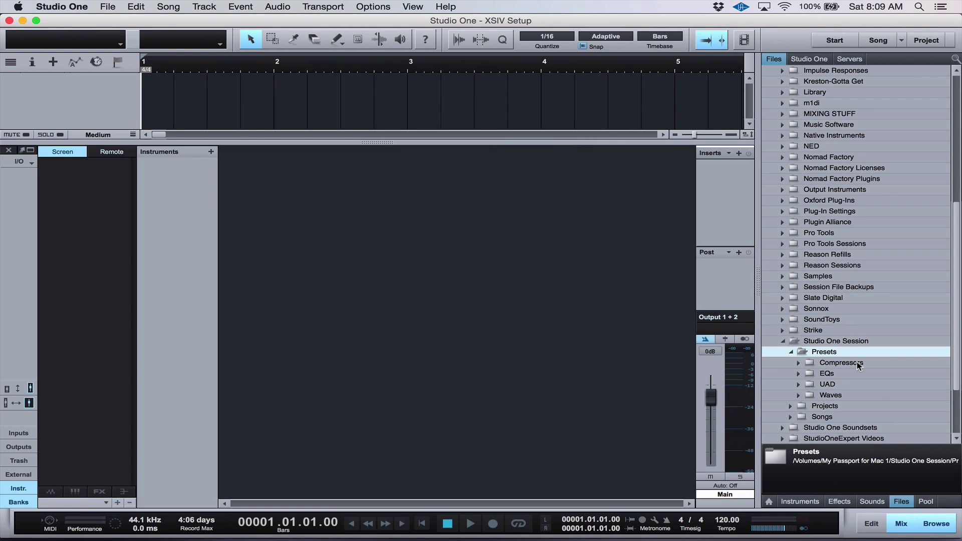
Open the UAD presets folder as its own browser tab with New Tab From Here.
double_click(828, 387)
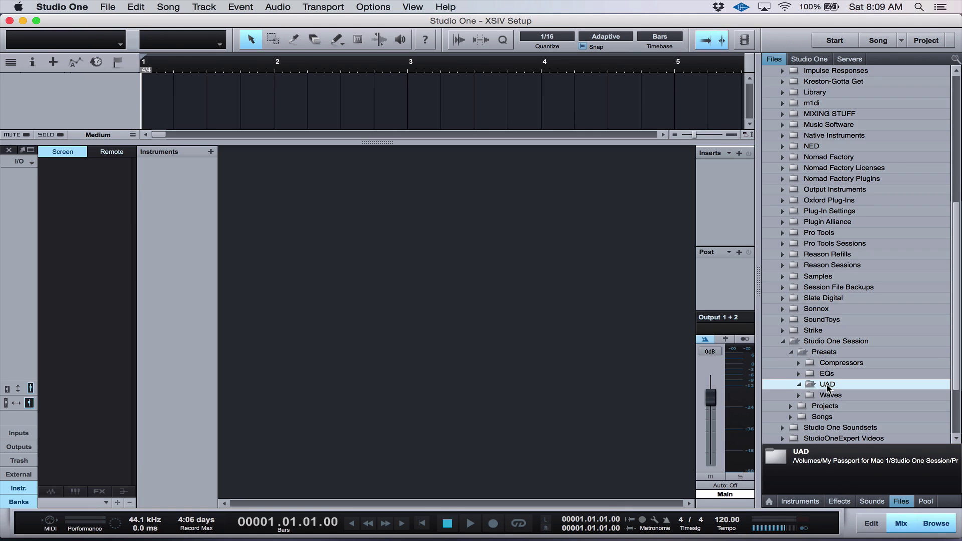
right_click(827, 387)
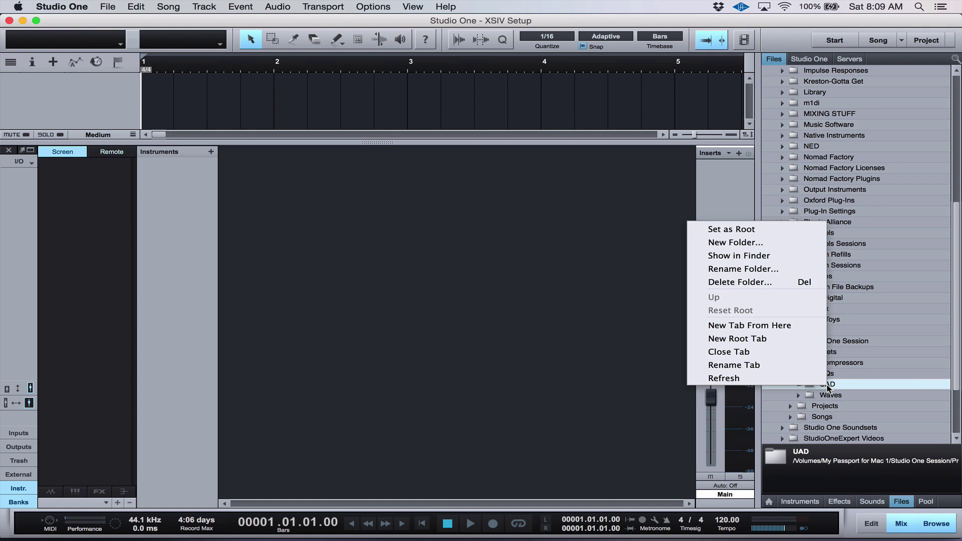
left_click(754, 327)
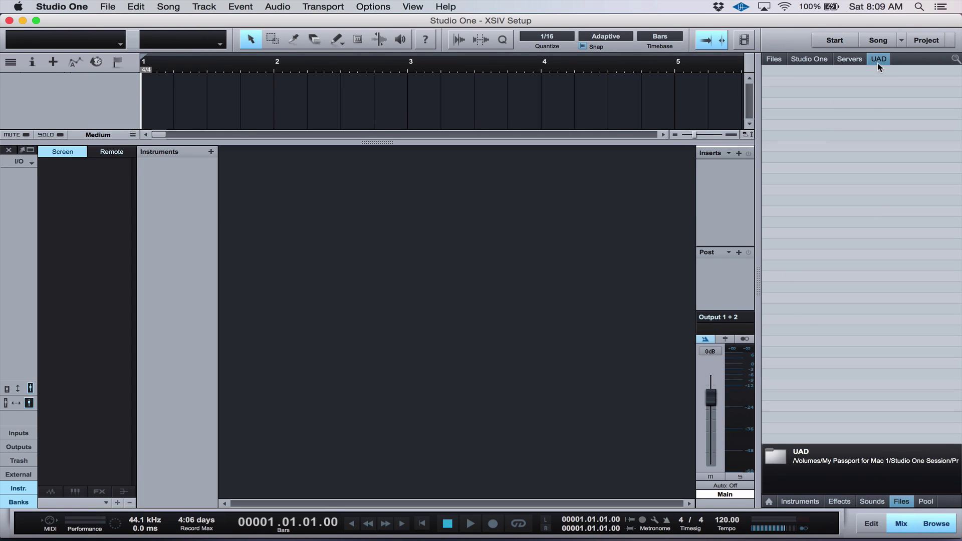
Drag UAD Ocean Way Studios from the Effects list into the mixer, creating channel FX 1.
left_click(829, 506)
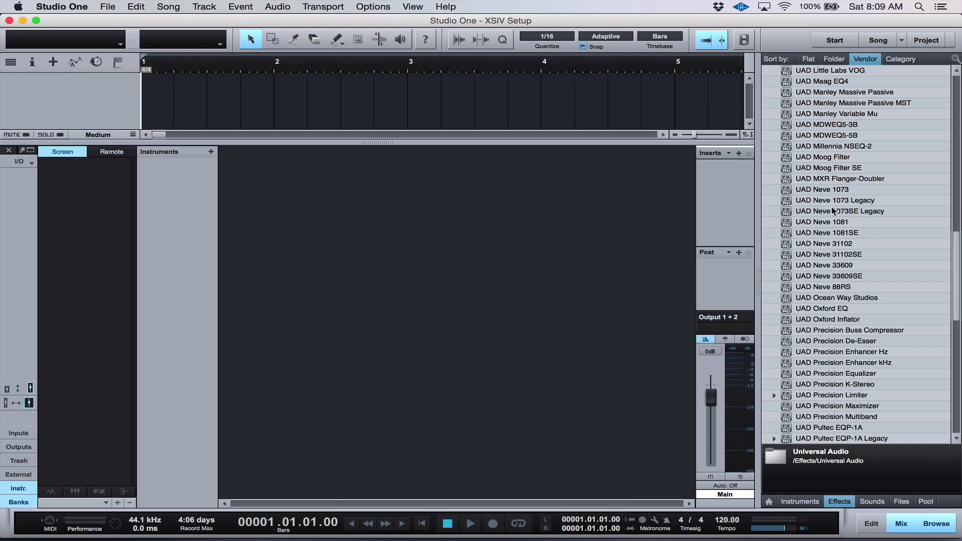
scroll(833, 211, "down", 5)
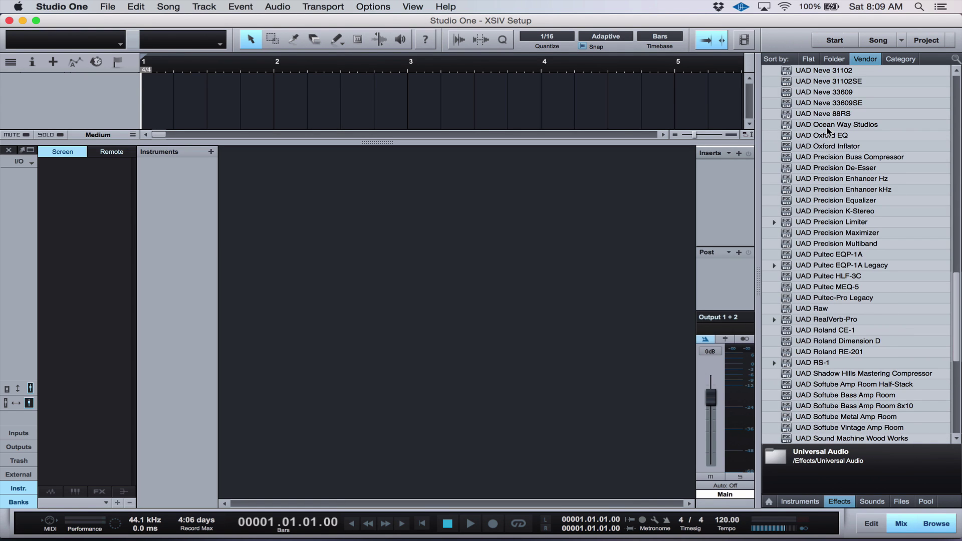
left_click_drag(830, 126, 281, 218)
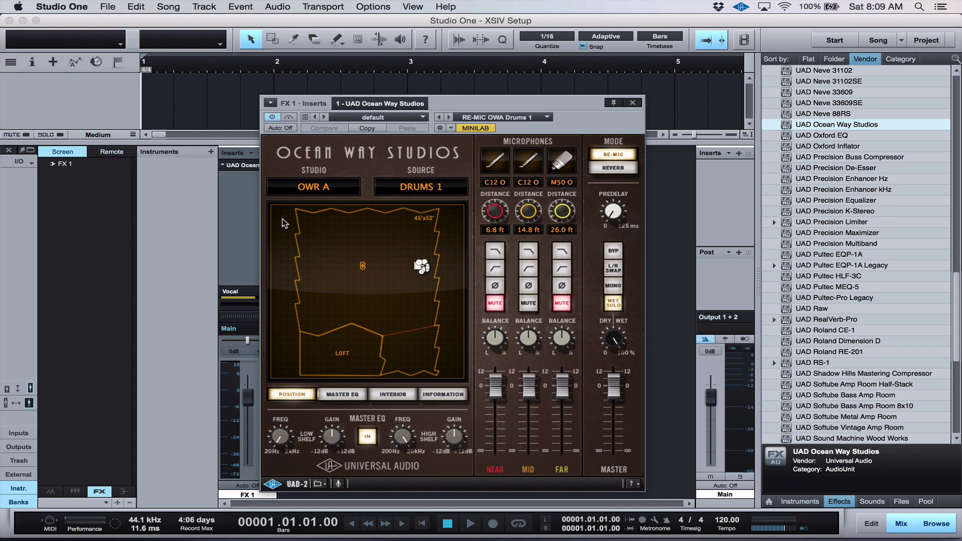
left_click(633, 103)
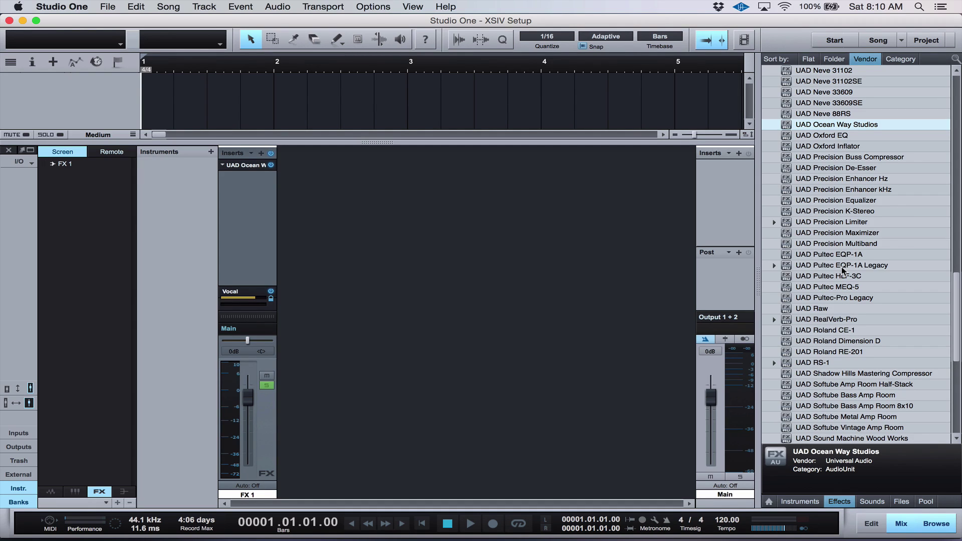
Add UAD Pultec EQP-1A, RealVerb-Pro and Roland RE-201 to the FX 1 inserts.
left_click_drag(837, 254, 252, 193)
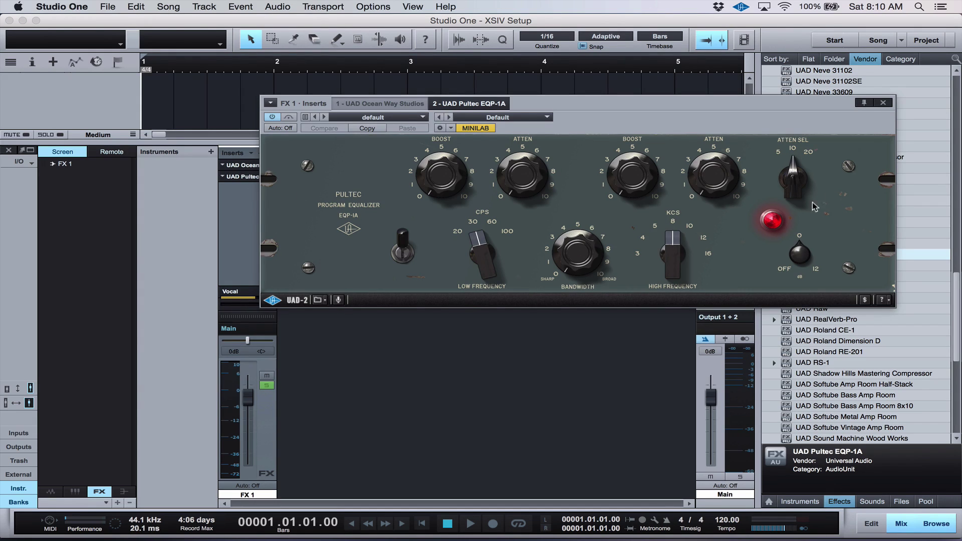
left_click(884, 103)
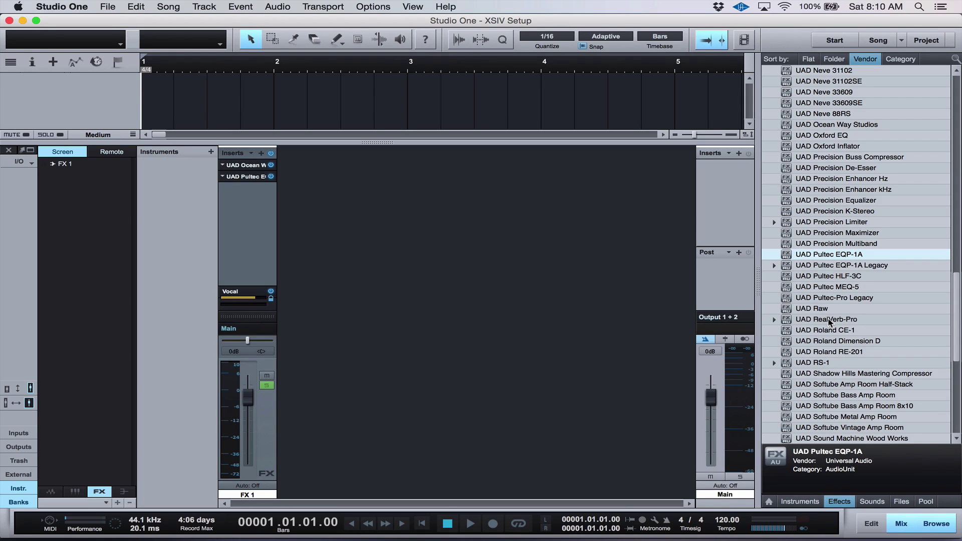
left_click_drag(829, 322, 249, 208)
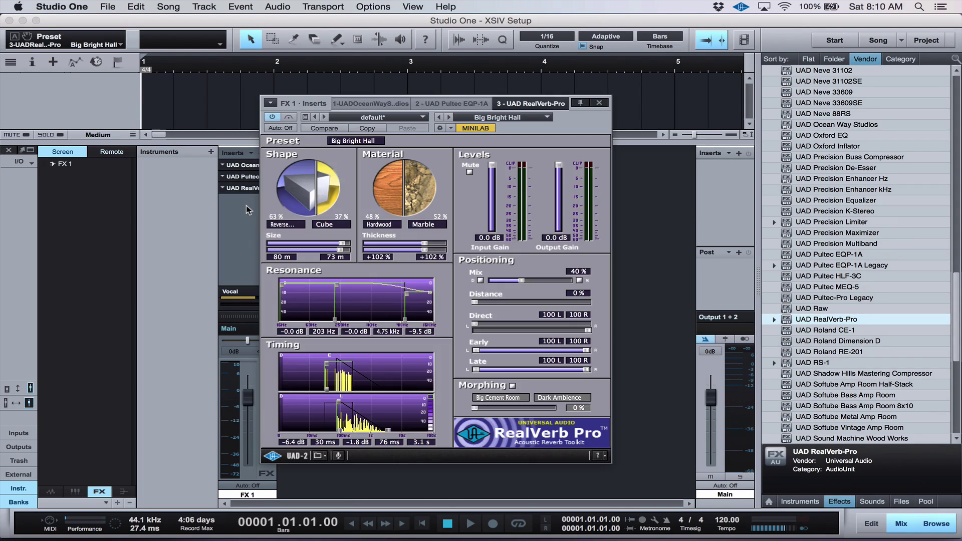
left_click(599, 103)
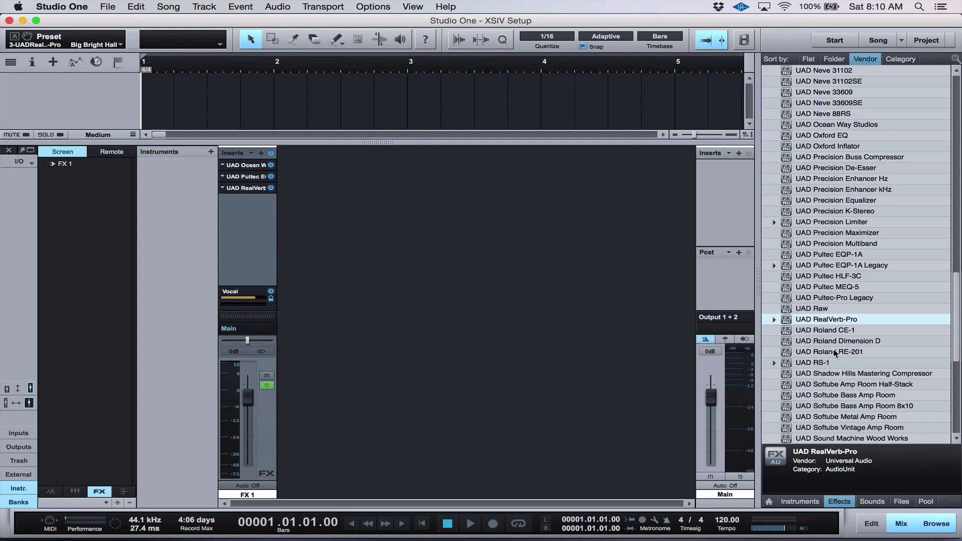
left_click_drag(835, 353, 234, 218)
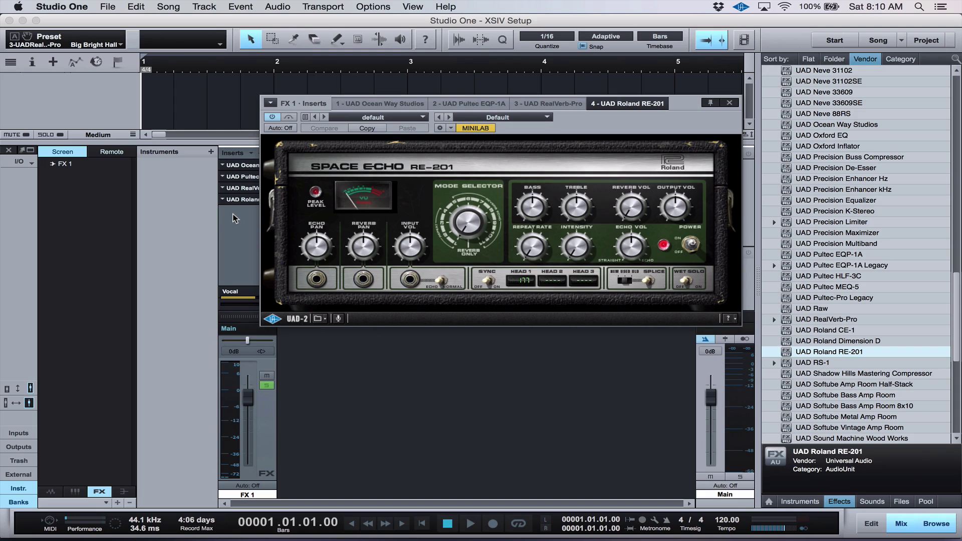
Add UAD Neve 33609 and LA3A to FX 1, then show the UAD folder in Files.
left_click_drag(825, 93, 243, 255)
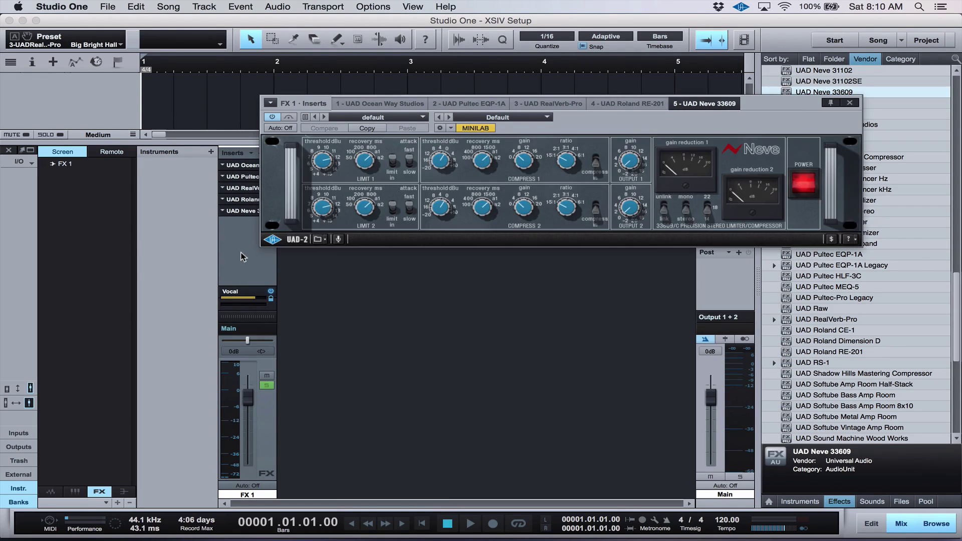
left_click(850, 103)
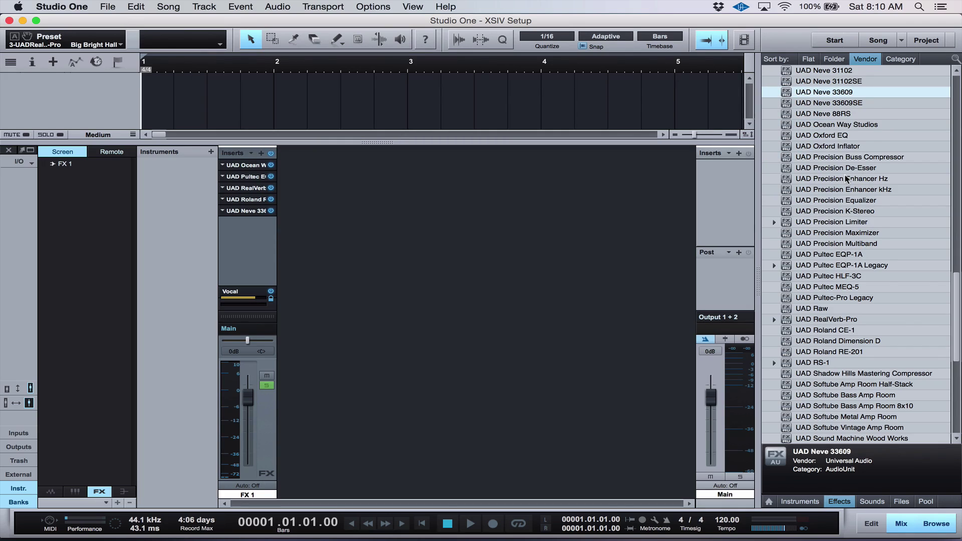
scroll(846, 179, "up", 8)
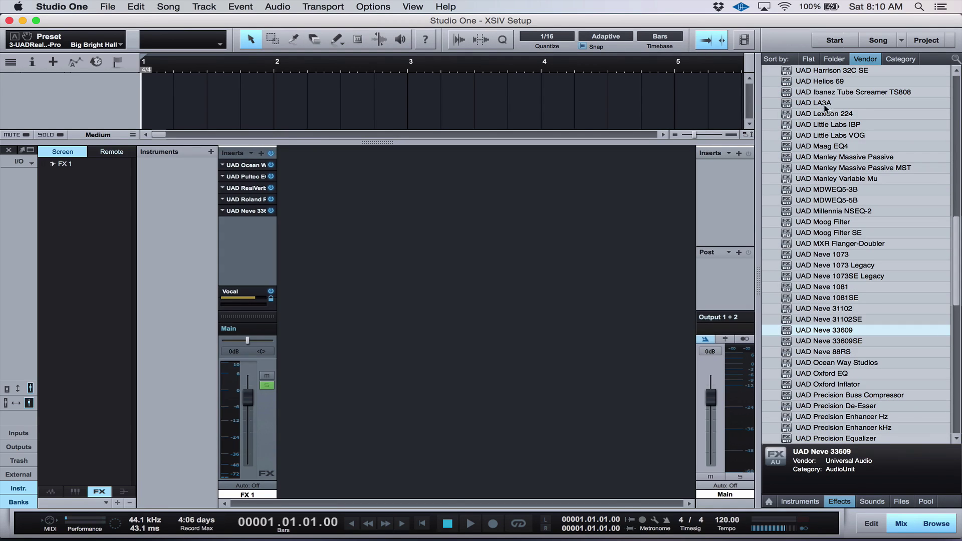
left_click_drag(825, 105, 255, 226)
left_click(546, 102)
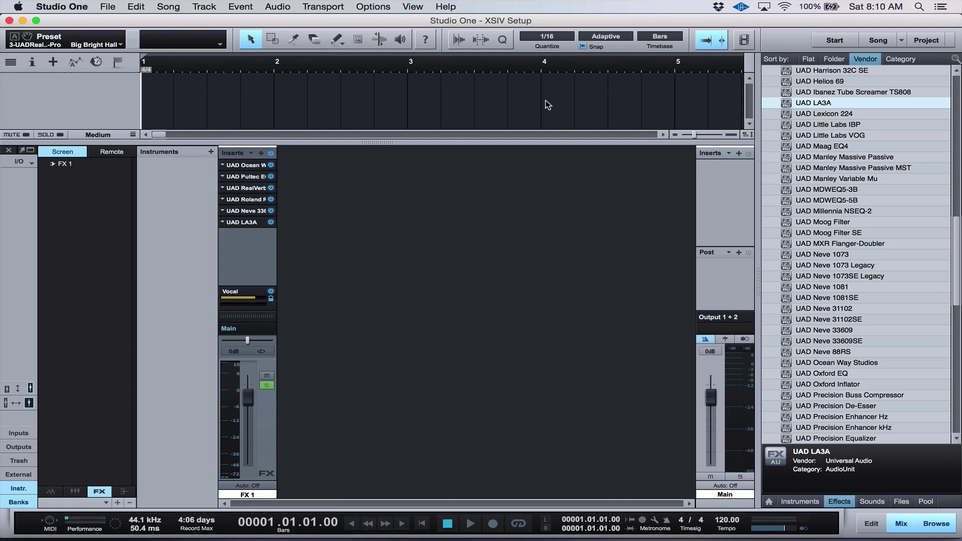
left_click(901, 502)
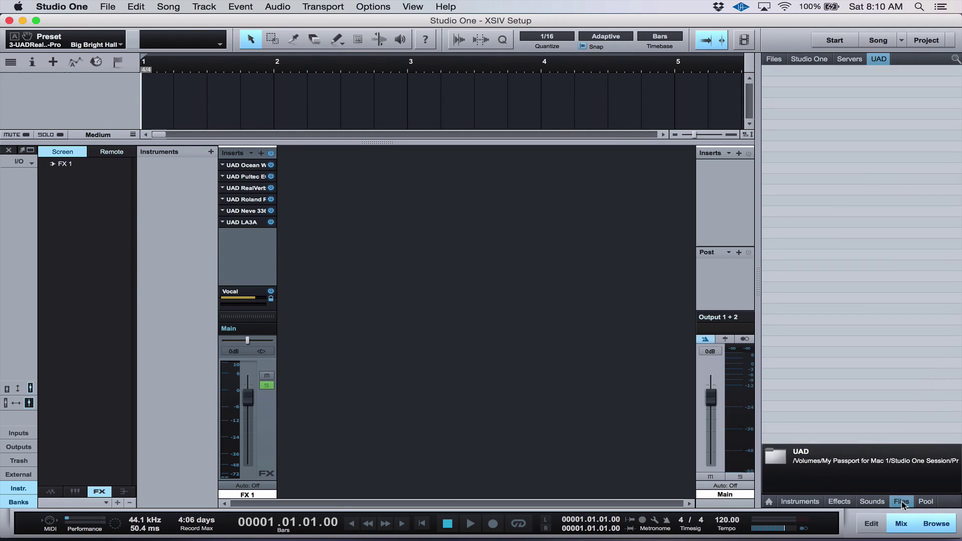
Load the RE-MIC OWA Vocal Solo preset in the FX 1 Ocean Way Studios insert.
left_click(252, 167)
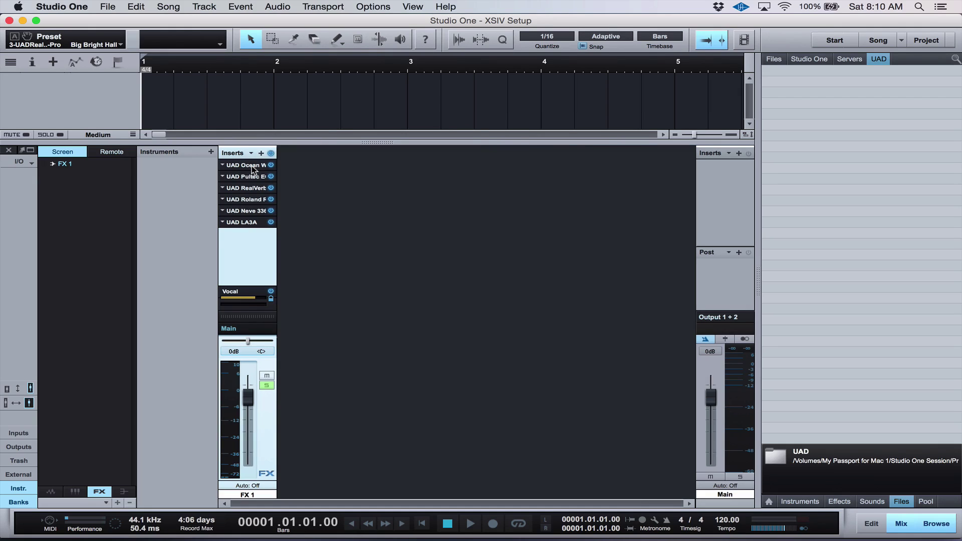
double_click(252, 166)
left_click(421, 117)
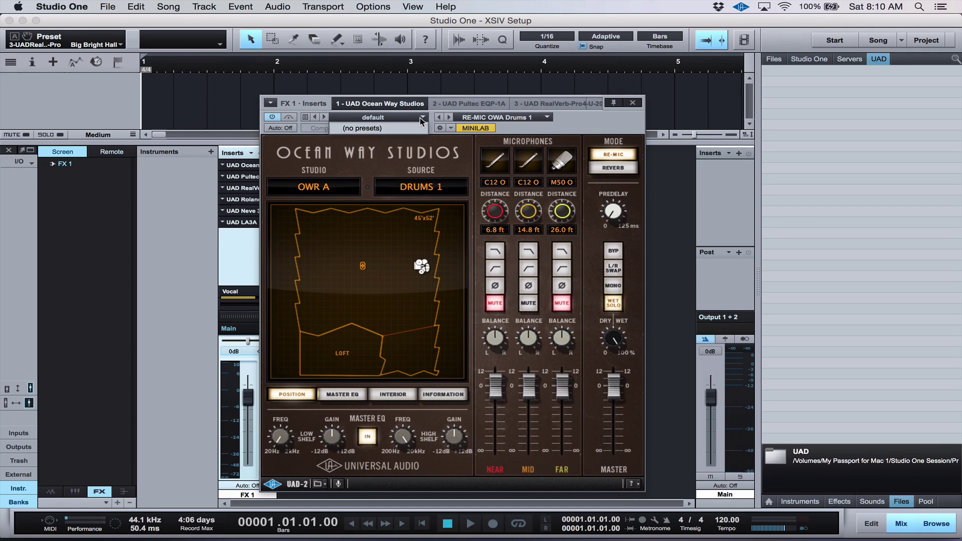
left_click(547, 118)
left_click(548, 117)
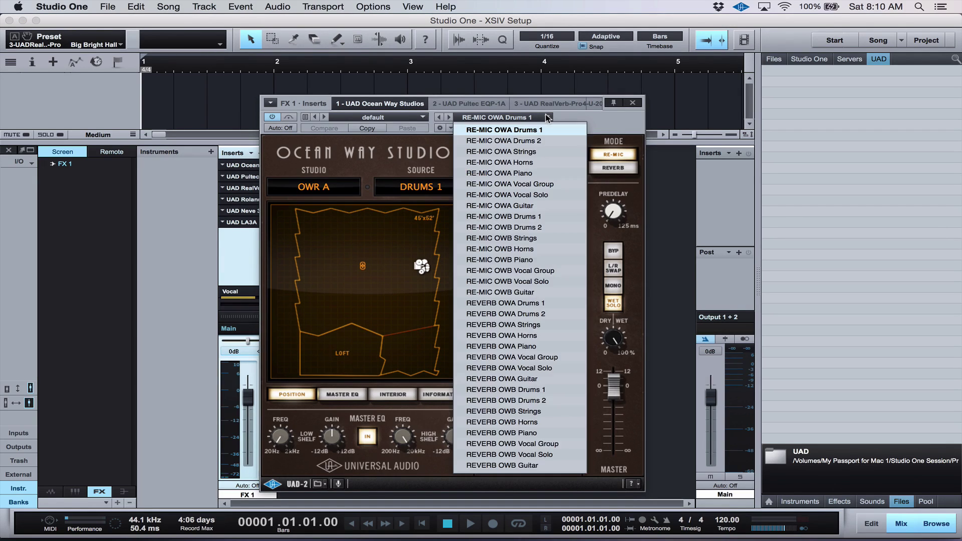
left_click(526, 196)
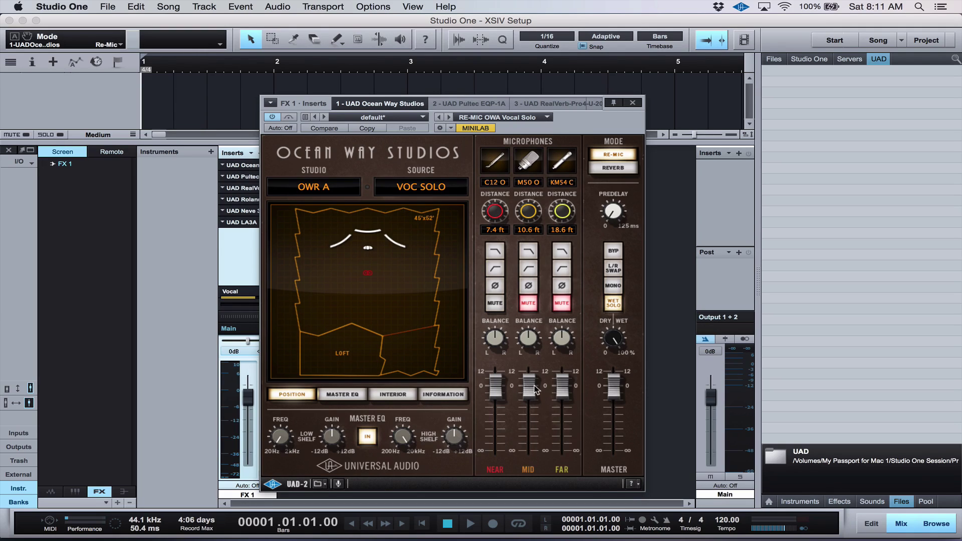
Lower the mid mic to about -20.6 dB, unmute mid and far mics, and adjust far balance.
left_click_drag(528, 387, 528, 411)
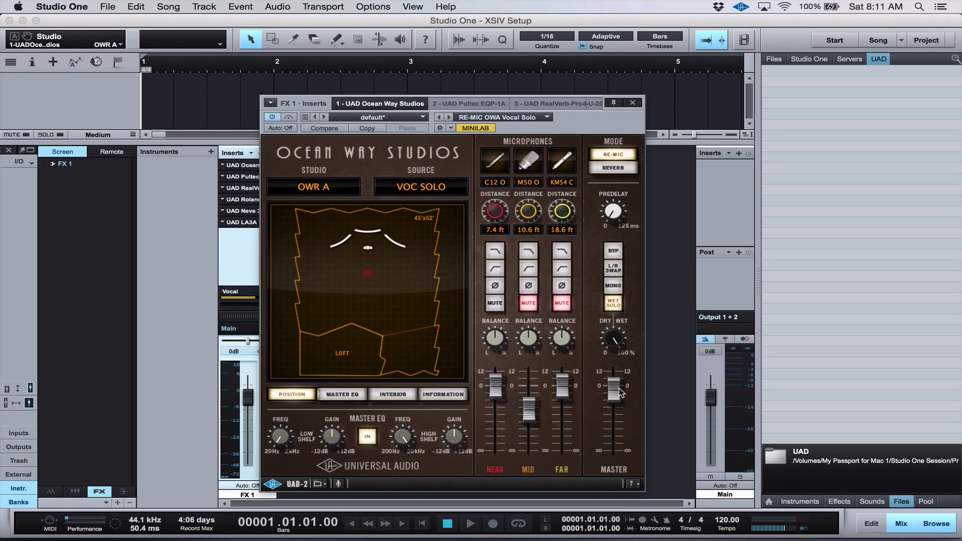
left_click(528, 302)
left_click(560, 308)
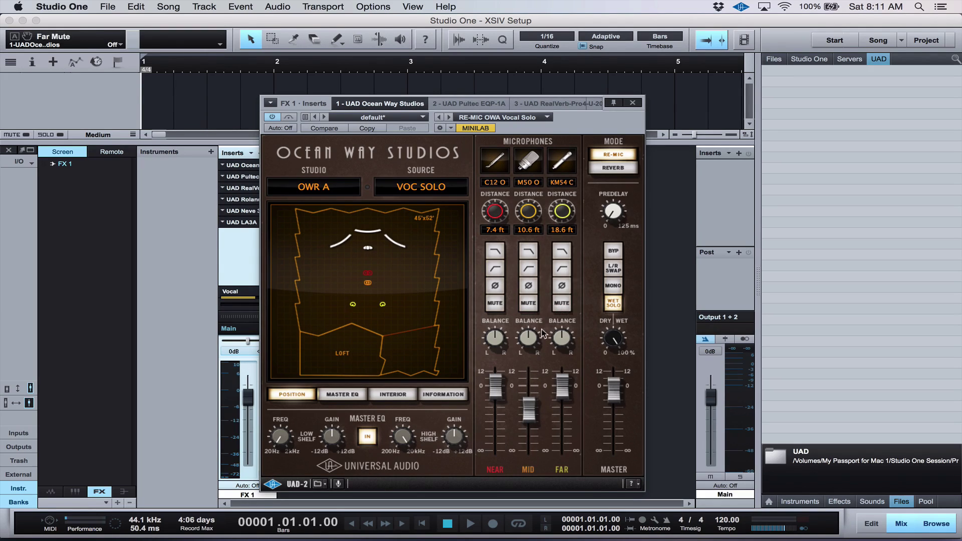
left_click(562, 339)
Save all six FX 1 inserts, Ocean Way through LA3A, as presets in the UAD tab.
left_click(633, 103)
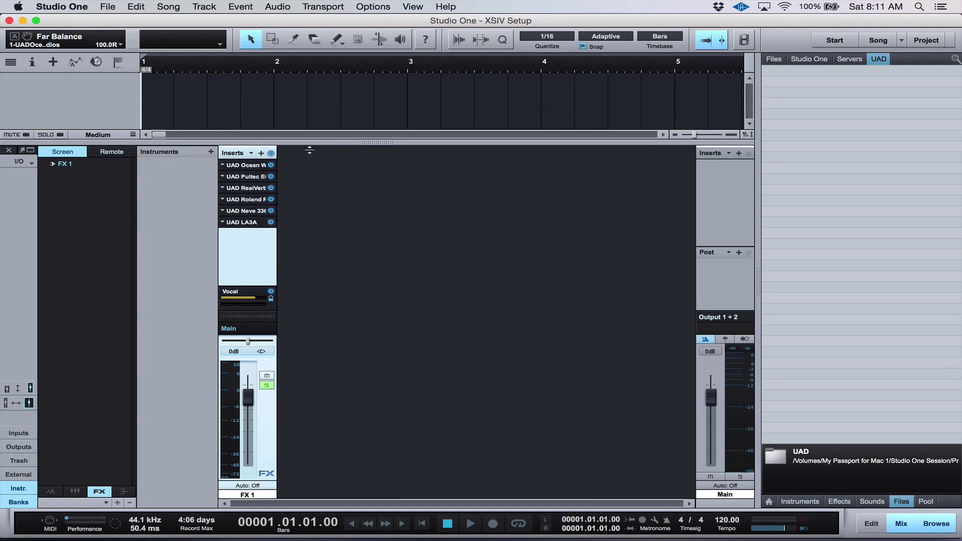
left_click_drag(245, 164, 810, 101)
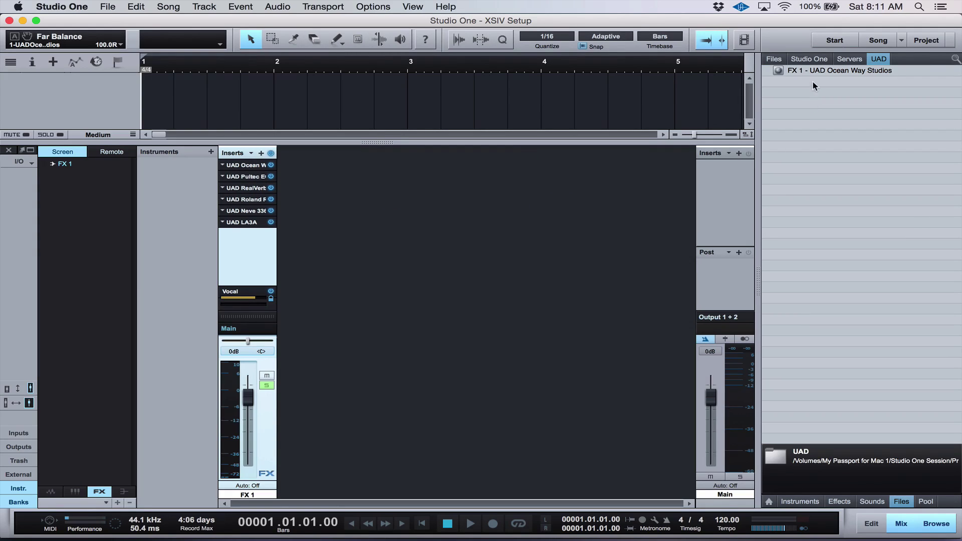
left_click_drag(259, 177, 837, 109)
left_click_drag(245, 191, 834, 136)
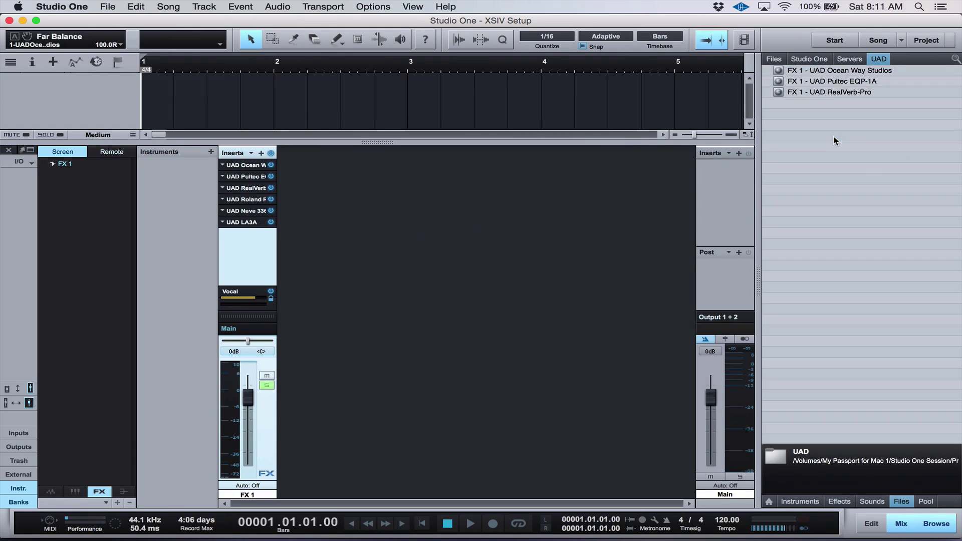
left_click_drag(248, 199, 852, 120)
left_click_drag(244, 212, 838, 167)
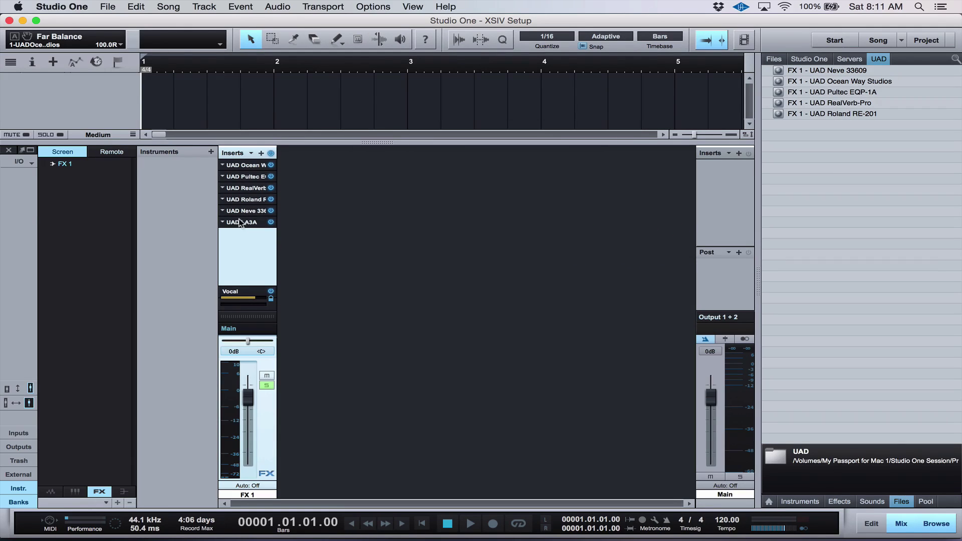
left_click_drag(240, 223, 852, 155)
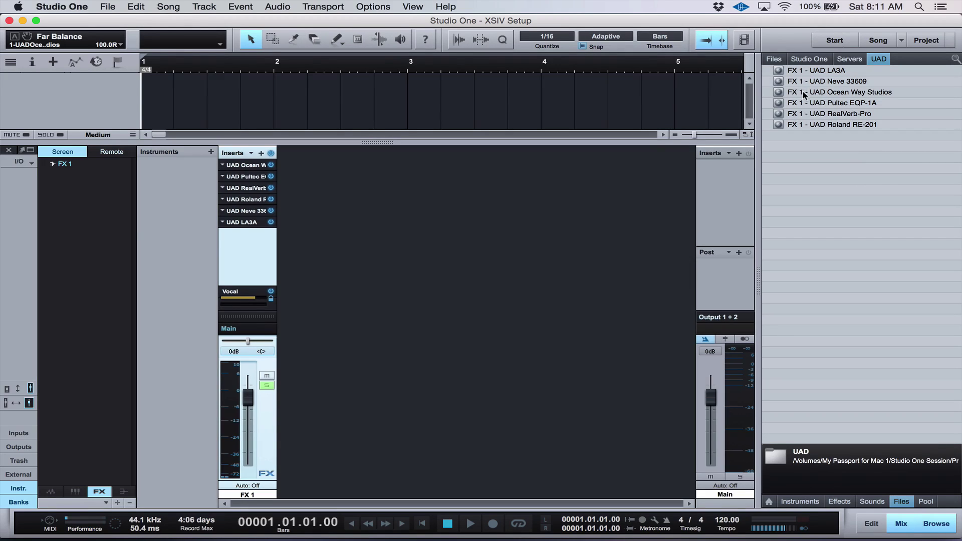
Rename the LA3A preset to 'LA3A'.
right_click(812, 73)
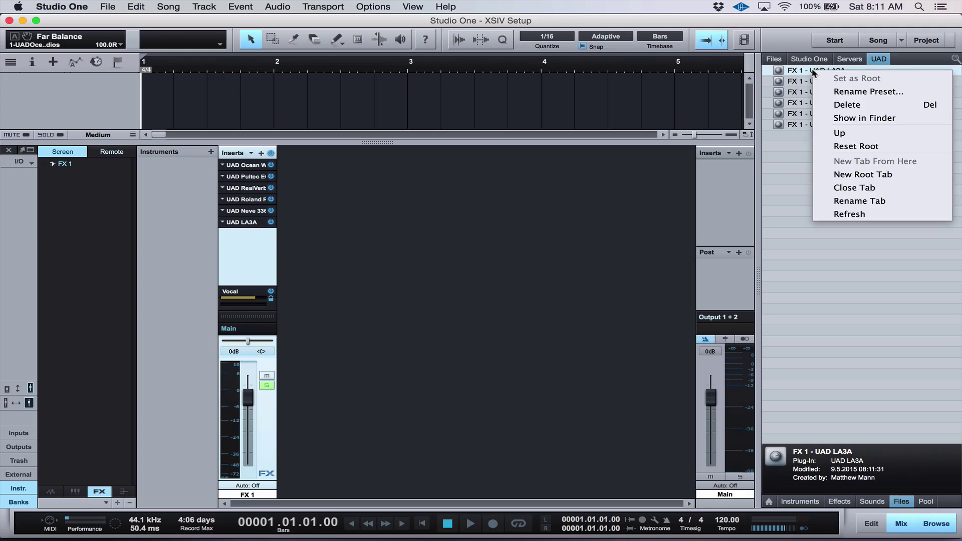
left_click(822, 93)
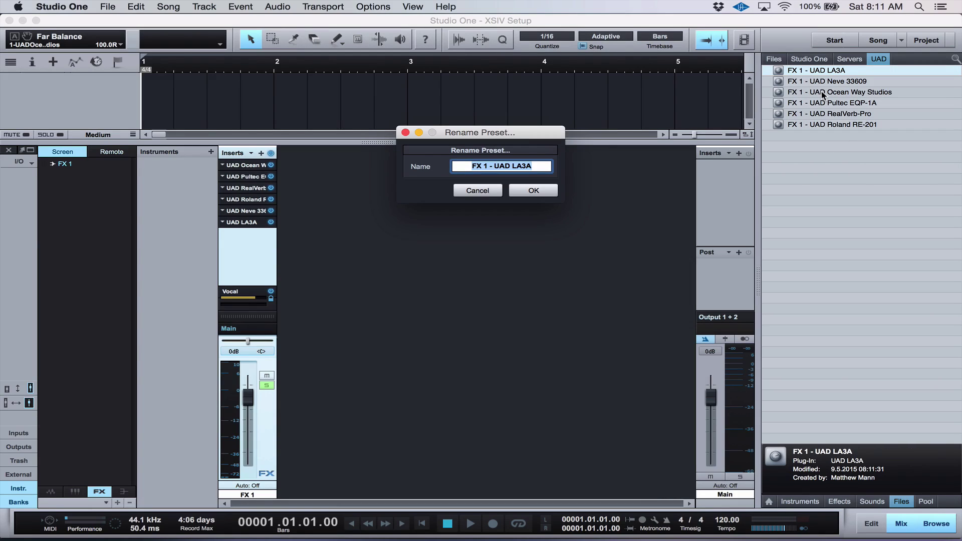
type("LA2")
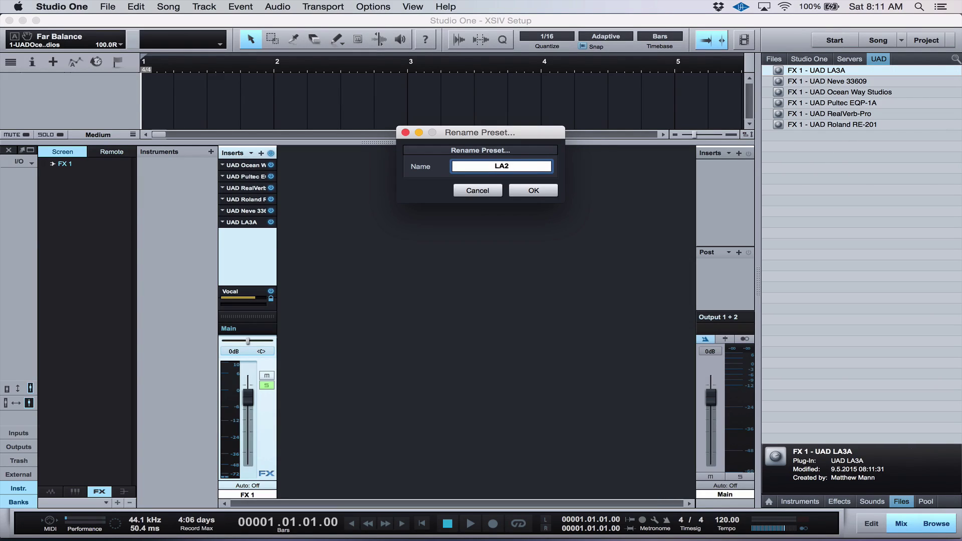
key("BackSpace")
type("3A")
key("Return")
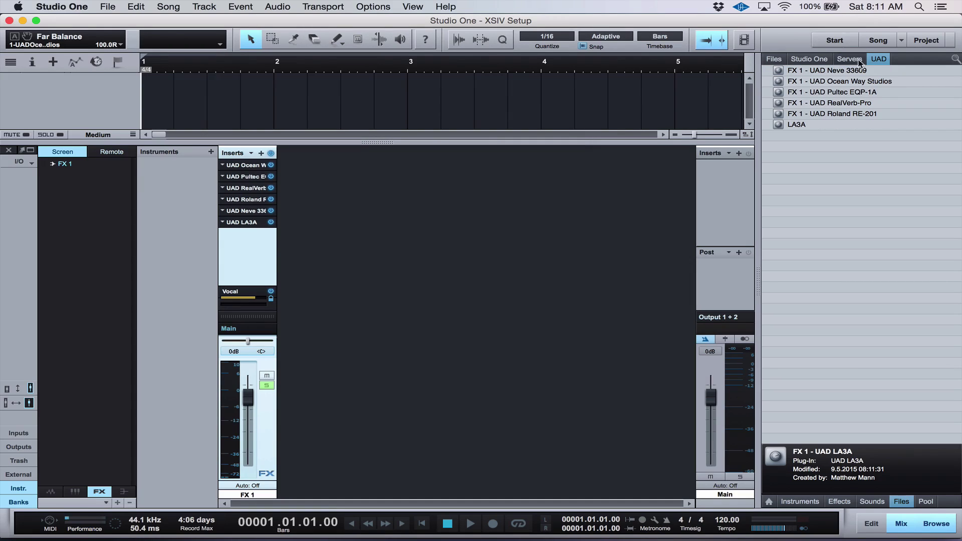
Rename the Neve preset to '33609' and the Ocean Way preset to 'Ocean Way'.
right_click(838, 72)
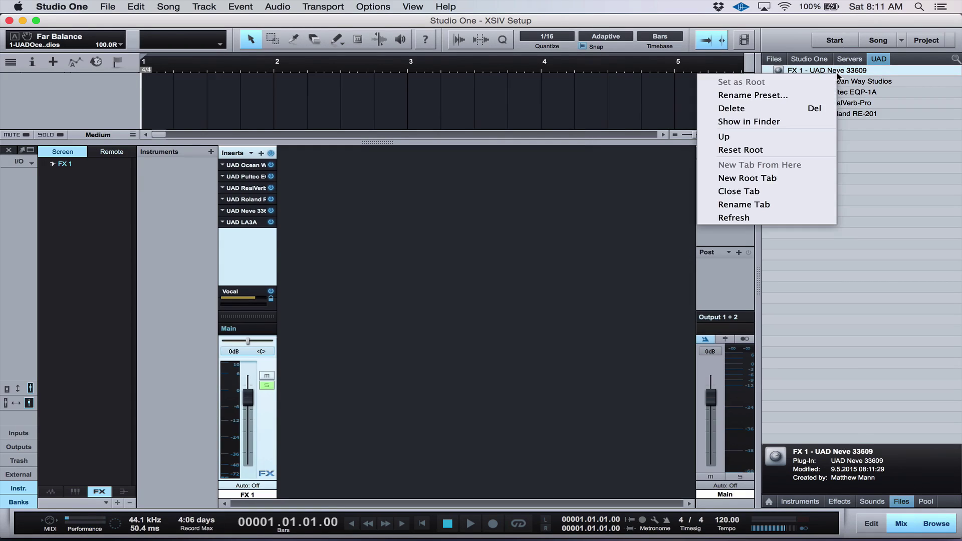
left_click(777, 95)
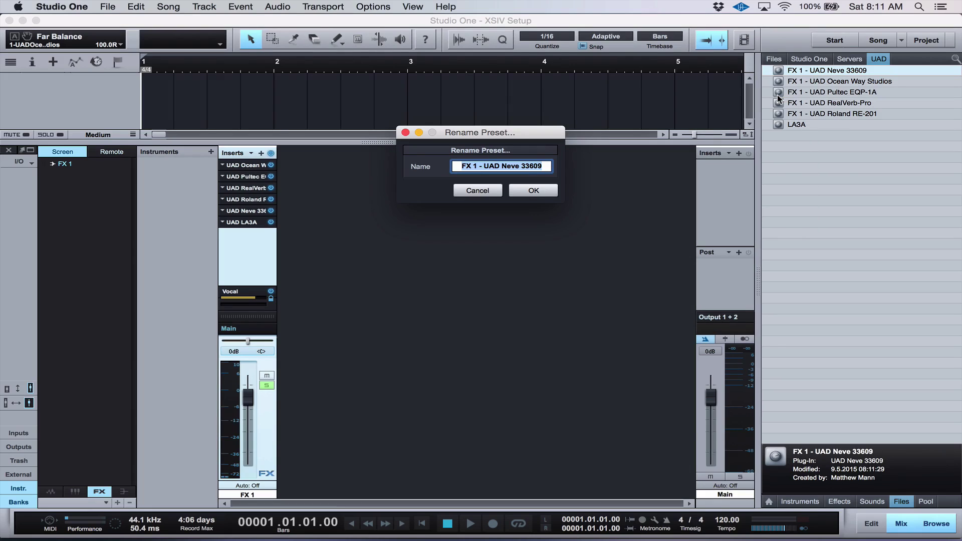
type("33609")
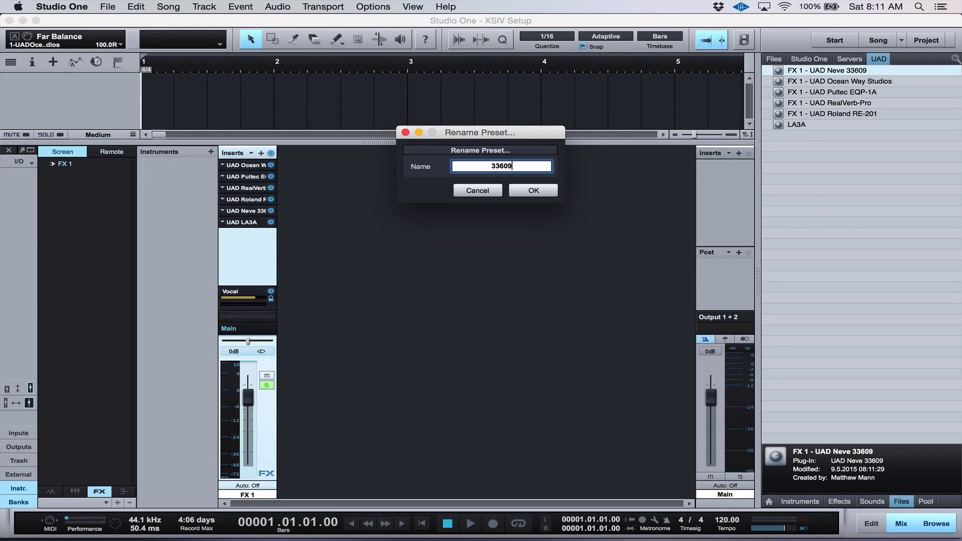
key("Return")
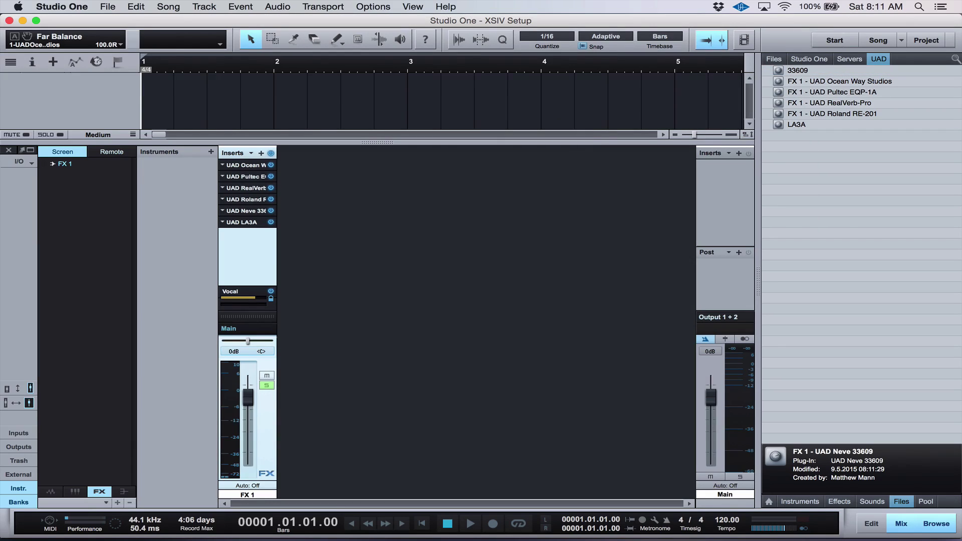
right_click(838, 83)
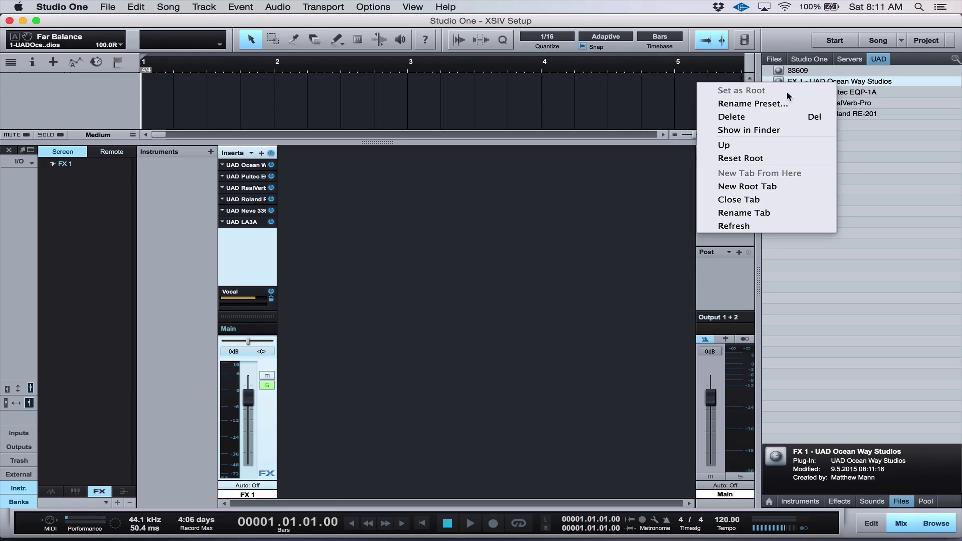
left_click(761, 103)
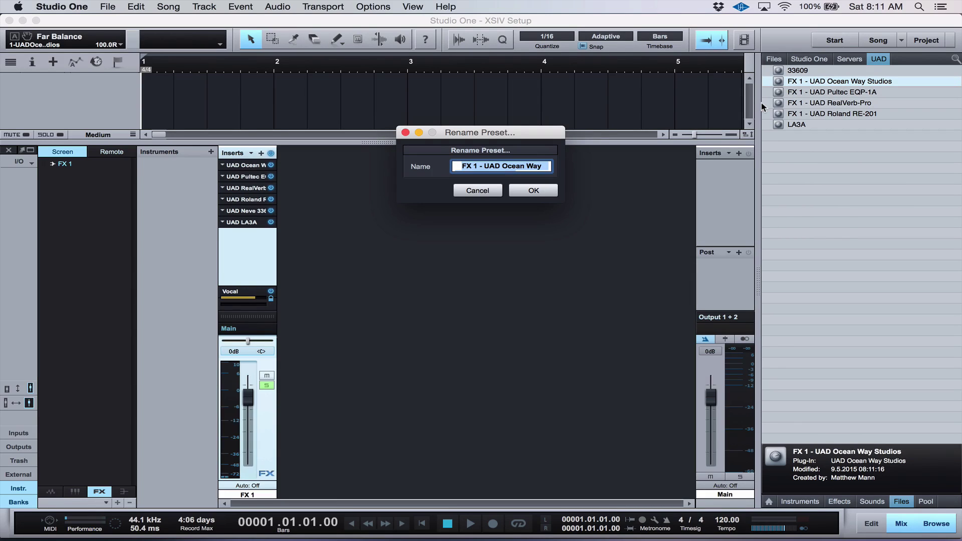
type("Ocean Way")
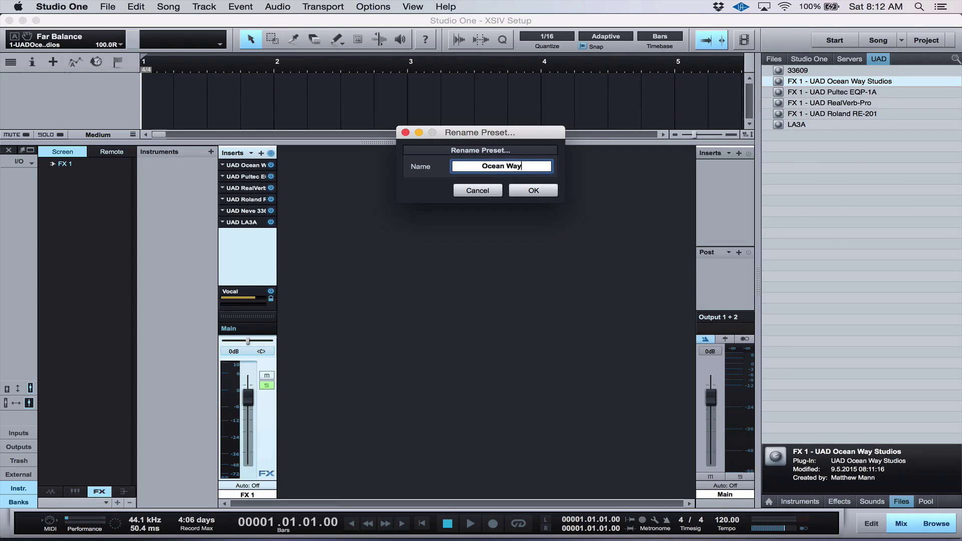
key("Return")
Trim the Pultec preset's name down to 'EQP-1A'.
right_click(837, 83)
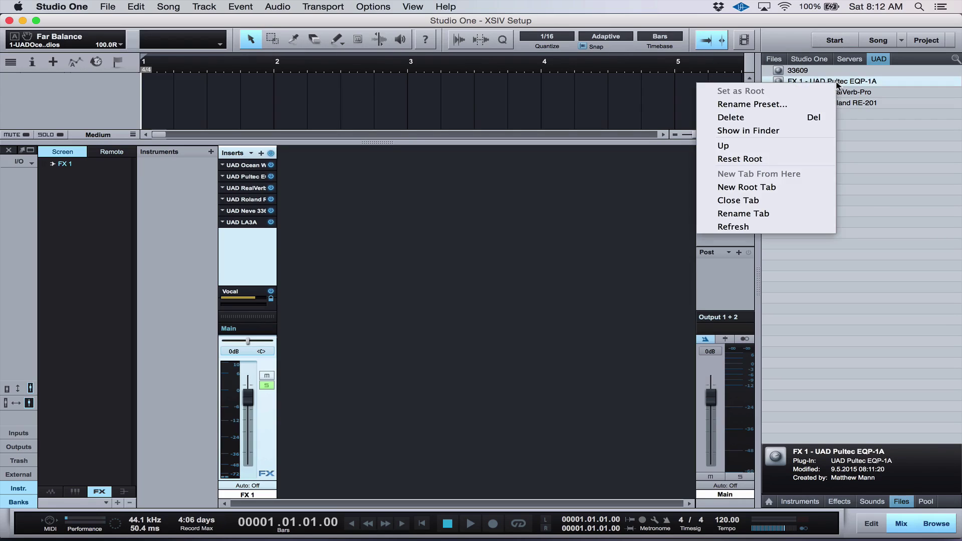
left_click(757, 103)
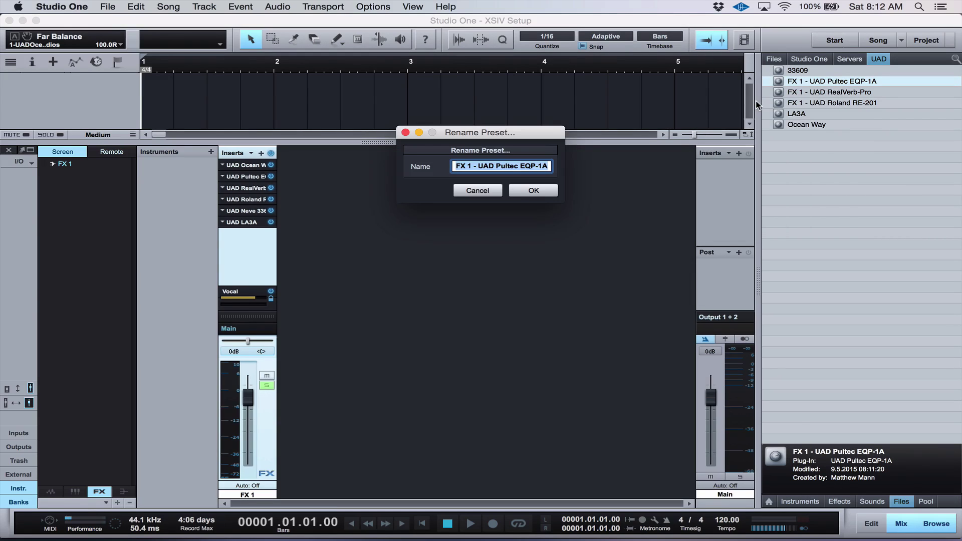
key("Right")
key("Left")
key("Left")
key("Left")
key("Left")
key("Left")
key("Left")
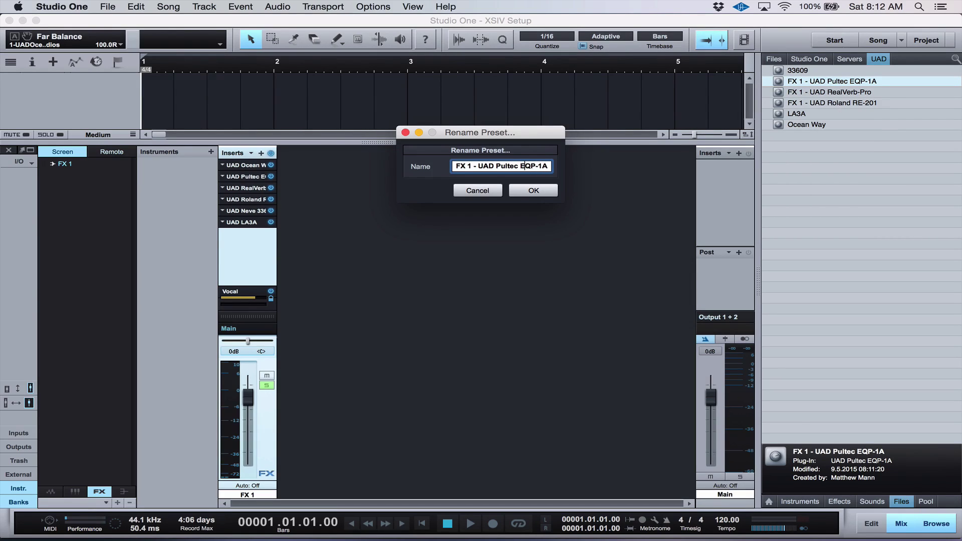
key("BackSpace")
key("BackSpace")
key("BackSpace")
key("BackSpace")
key("BackSpace")
key("BackSpace")
key("BackSpace")
key("BackSpace")
key("BackSpace")
key("BackSpace")
key("BackSpace")
key("BackSpace")
key("BackSpace")
key("BackSpace")
key("BackSpace")
key("BackSpace")
key("BackSpace")
key("BackSpace")
key("Return")
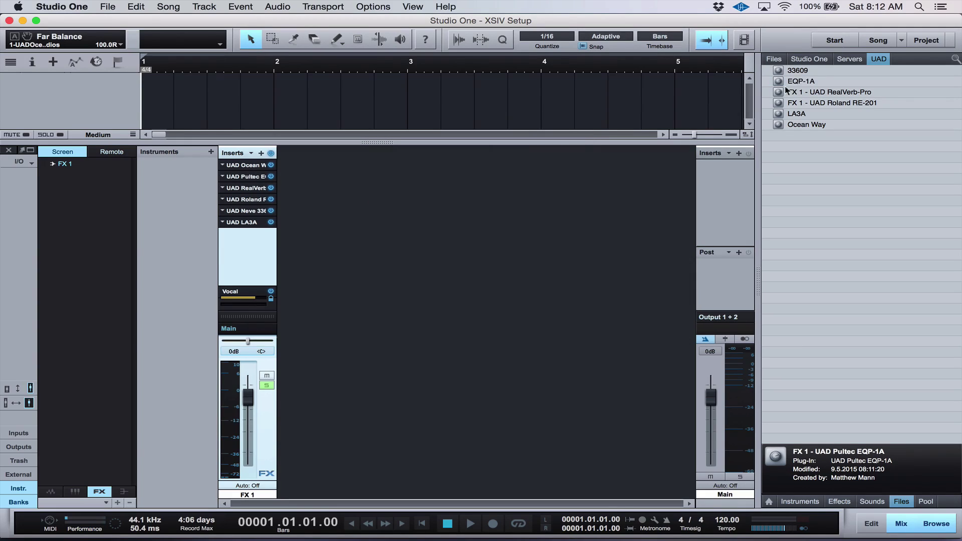
Remove the 'FX 1 - UAD' prefix so the preset reads 'RealVerb-Pro'.
right_click(824, 92)
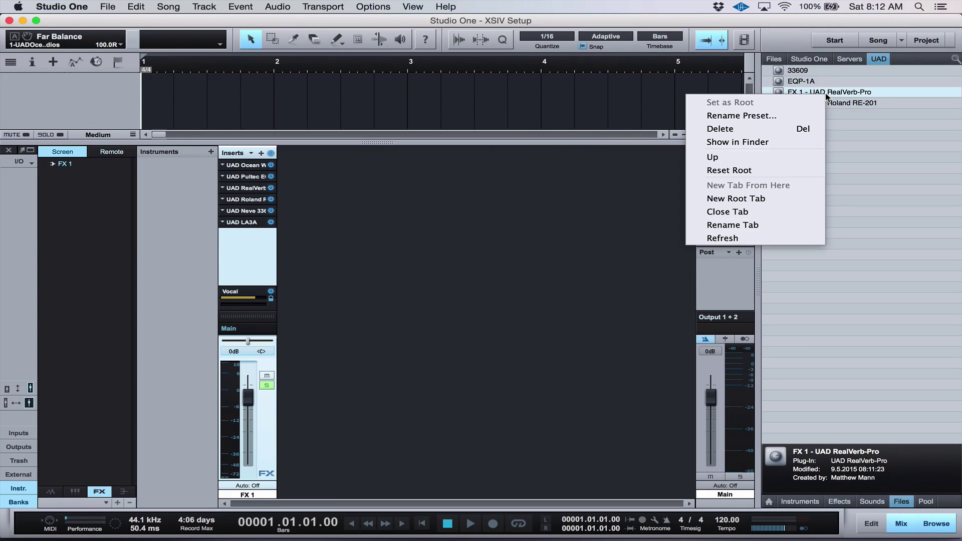
left_click(788, 110)
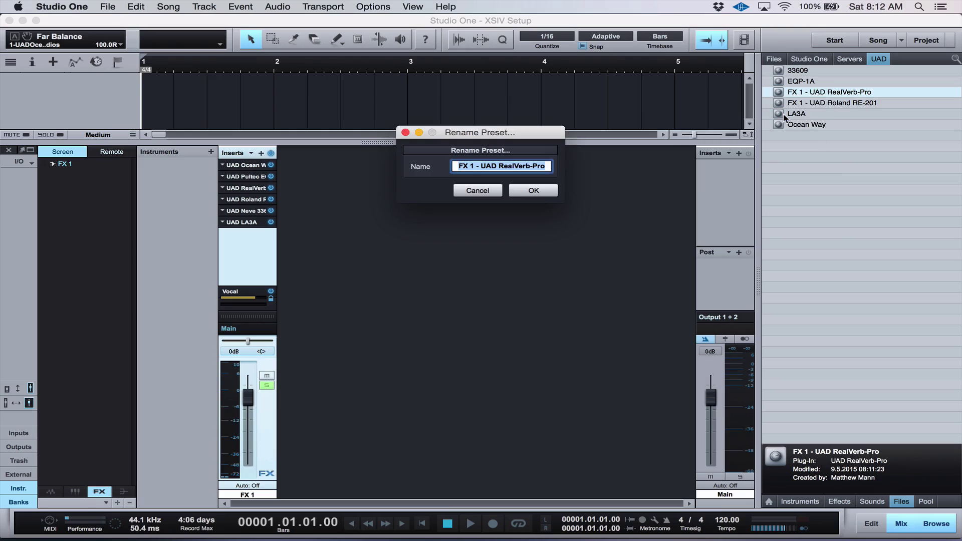
left_click(499, 166)
left_click_drag(499, 166, 274, 172)
key("BackSpace")
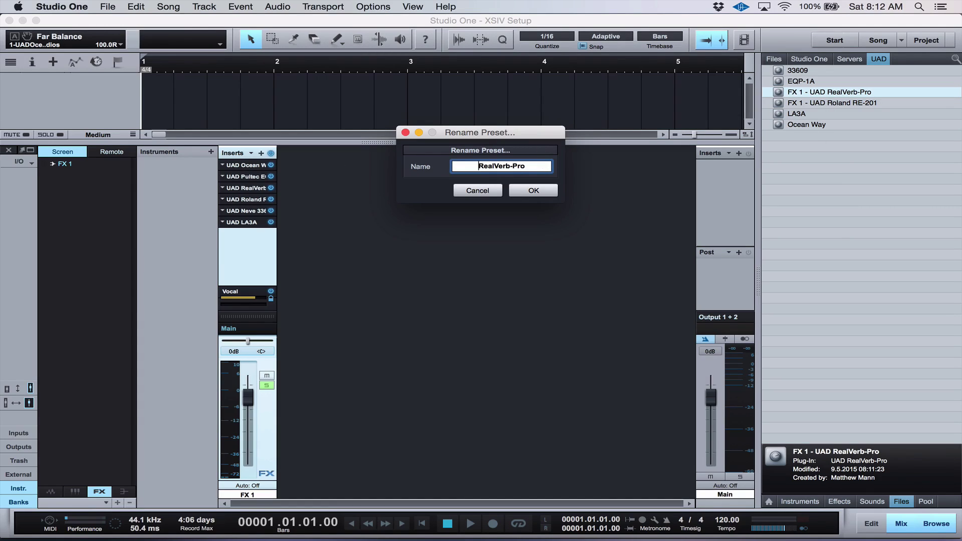
left_click(536, 190)
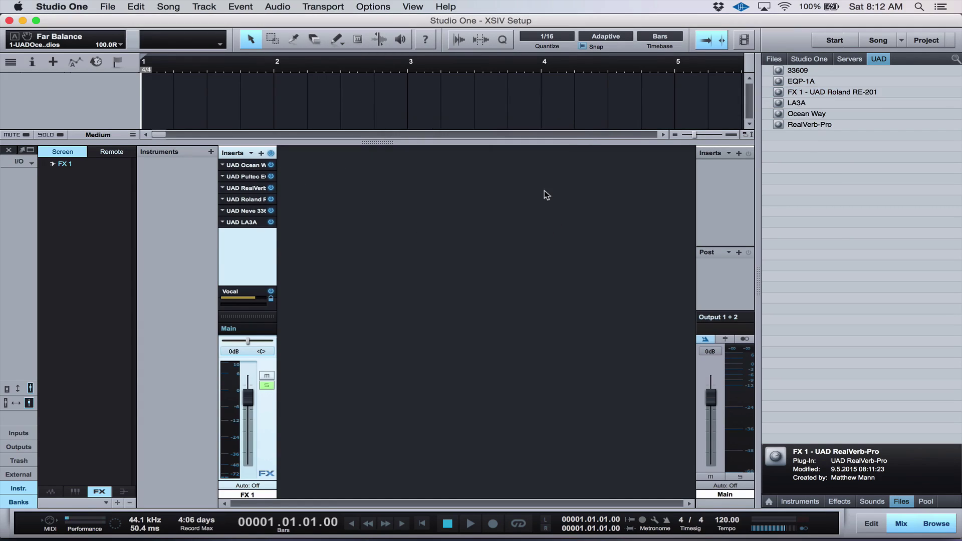
Trim the Roland preset's name down to 'RE-201'.
right_click(830, 91)
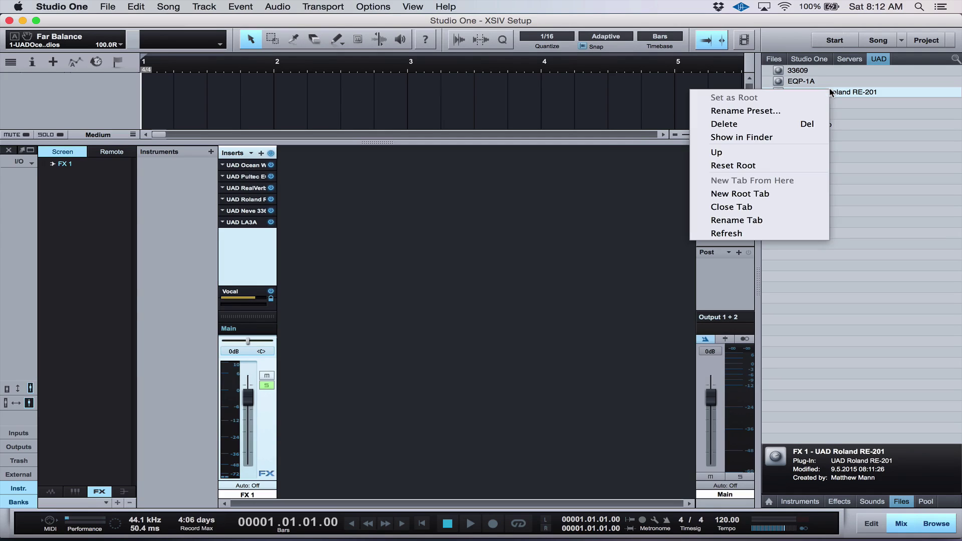
left_click(780, 110)
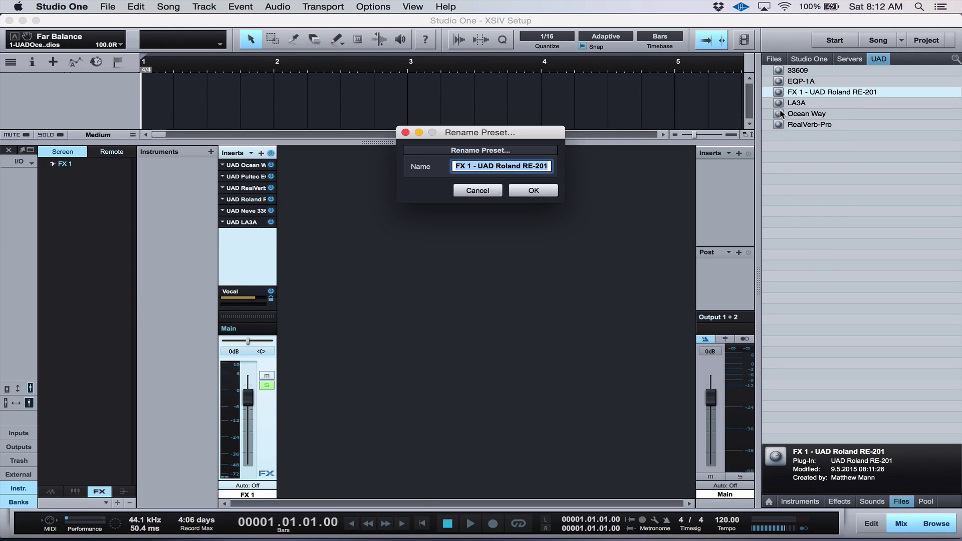
left_click(540, 166)
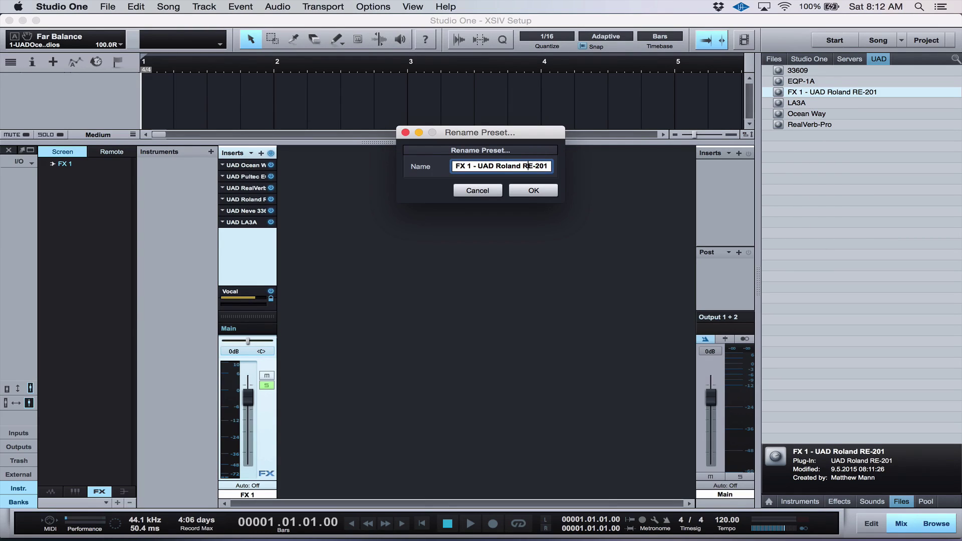
key("BackSpace")
key("BackSpace")
key("BackSpace")
key("BackSpace")
key("BackSpace")
key("BackSpace")
key("BackSpace")
key("BackSpace")
key("BackSpace")
key("BackSpace")
key("BackSpace")
key("BackSpace")
key("BackSpace")
key("BackSpace")
key("BackSpace")
key("BackSpace")
key("BackSpace")
key("BackSpace")
key("Return")
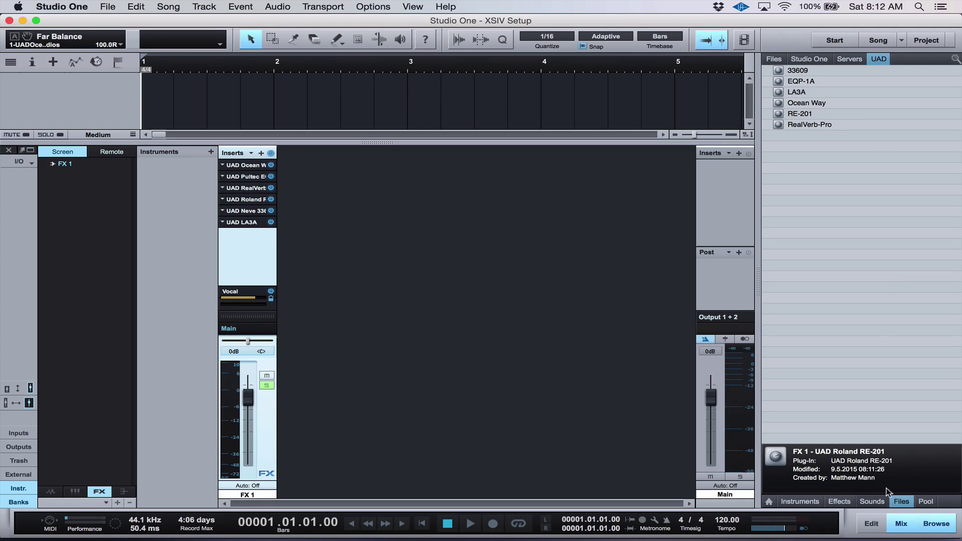
Open the Presets/EQs folder as a new browser tab with New Tab From Here.
left_click(775, 59)
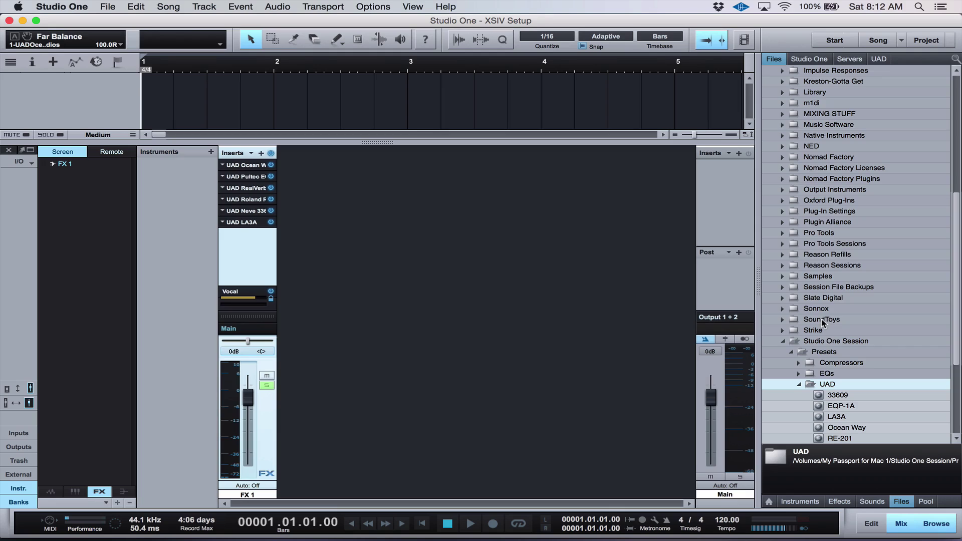
scroll(822, 320, "down", 5)
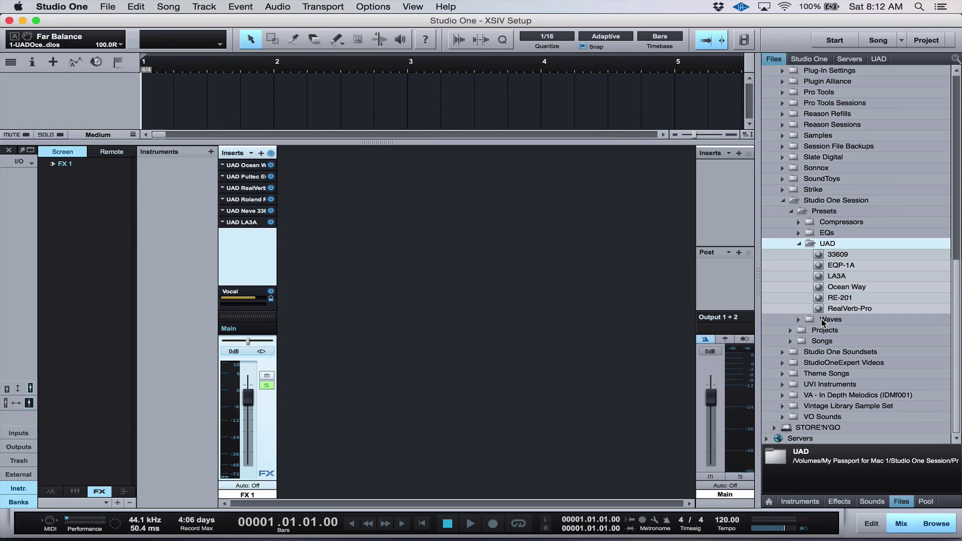
right_click(827, 233)
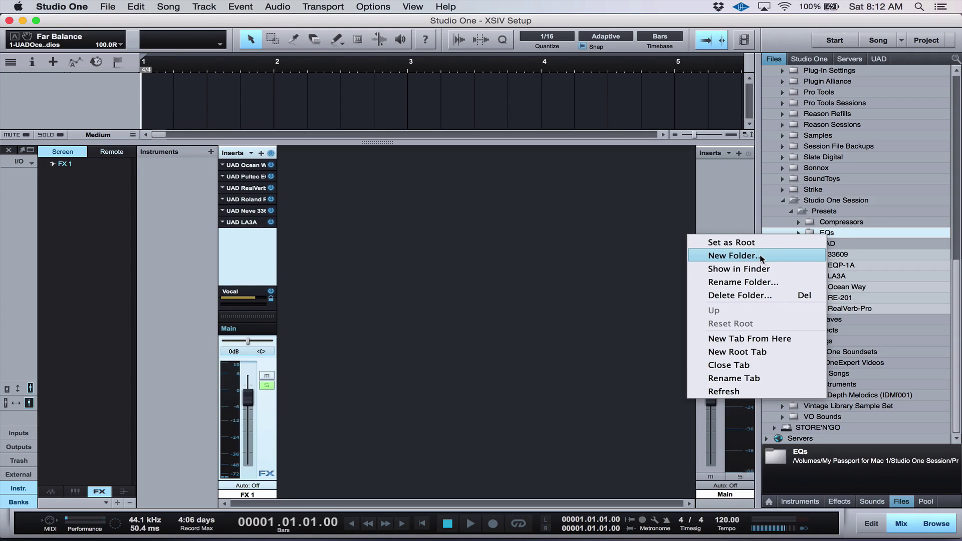
left_click(739, 339)
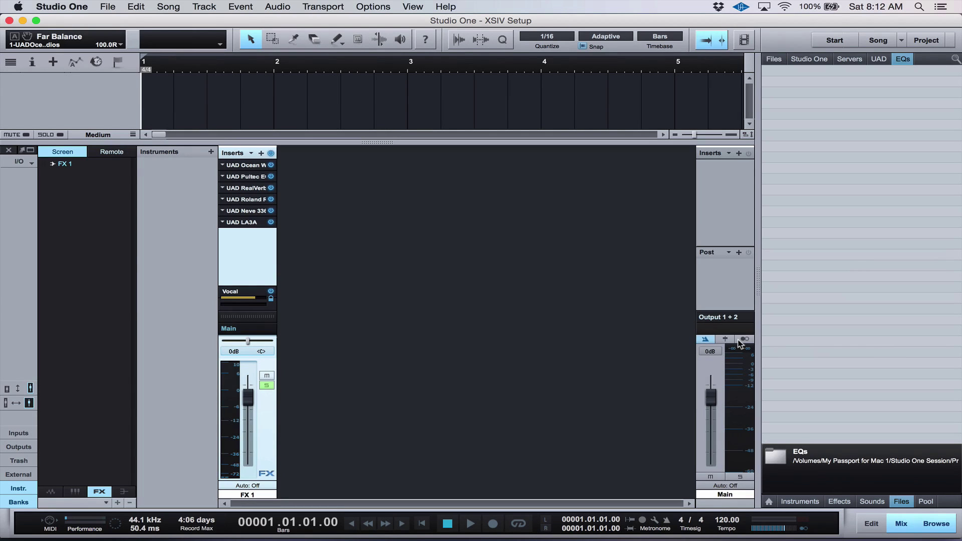
Switch between the UAD and EQs tabs, ending on the empty EQs presets list.
left_click(874, 59)
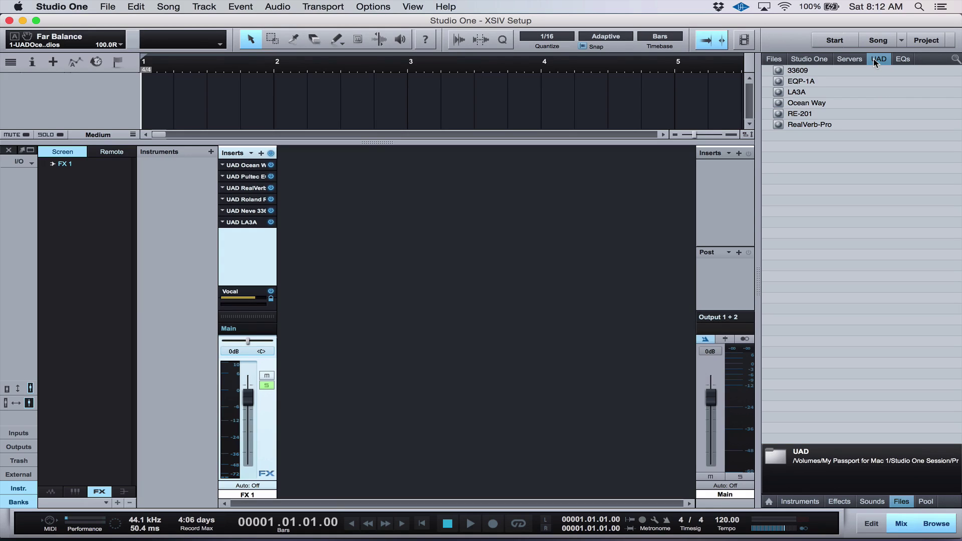
left_click(905, 60)
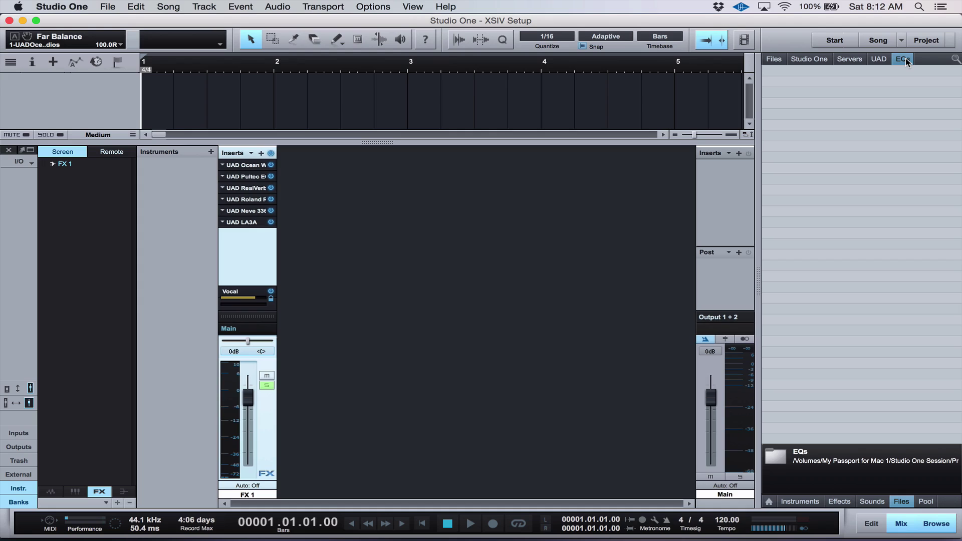
left_click(879, 59)
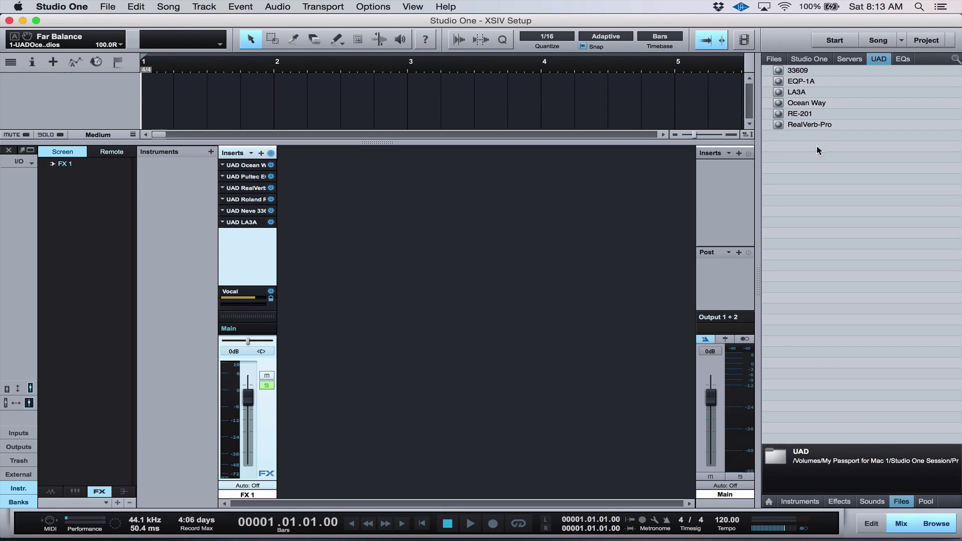
left_click(903, 59)
left_click(879, 59)
left_click(816, 59)
left_click(902, 59)
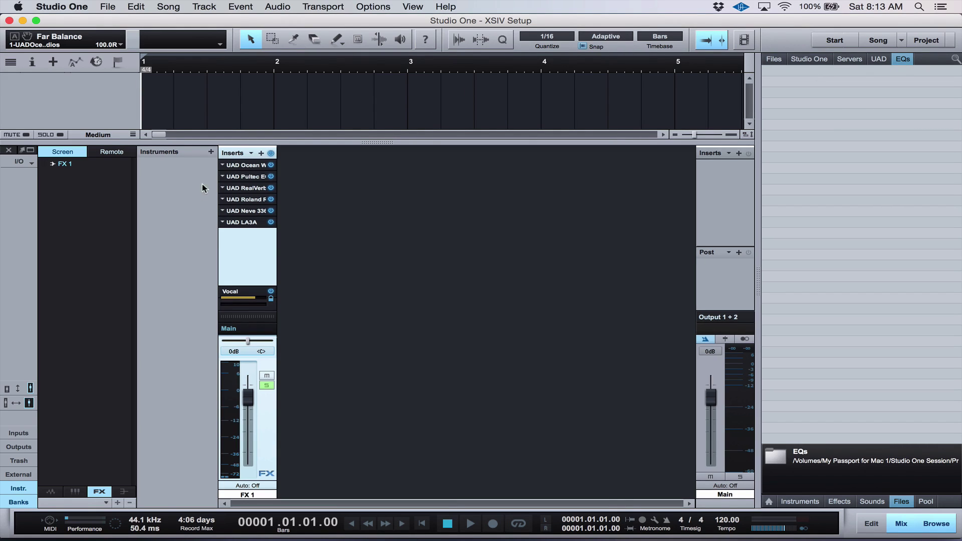
Remove the Ocean Way insert and the FX 1 channel, then add sixteen mono tracks named Vox.
right_click(228, 166)
left_click(245, 242)
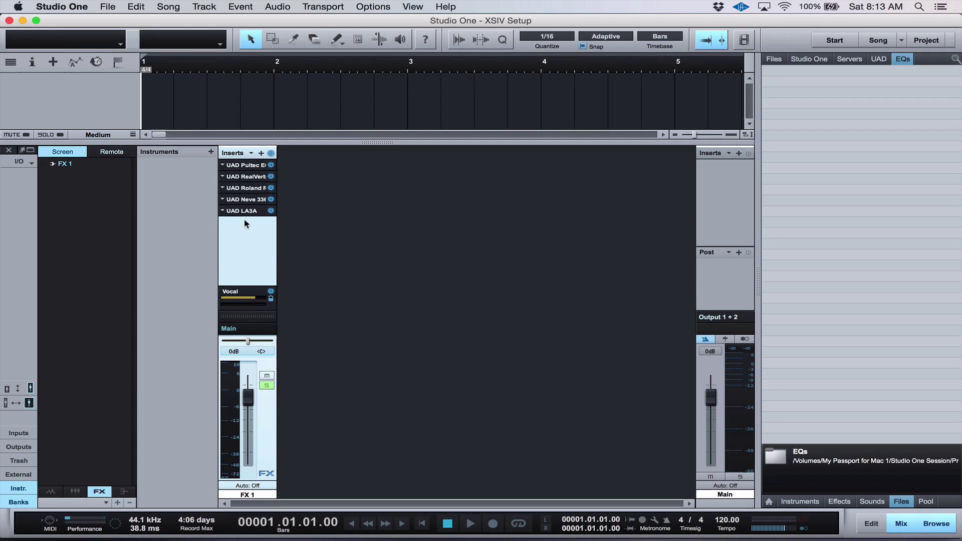
right_click(266, 260)
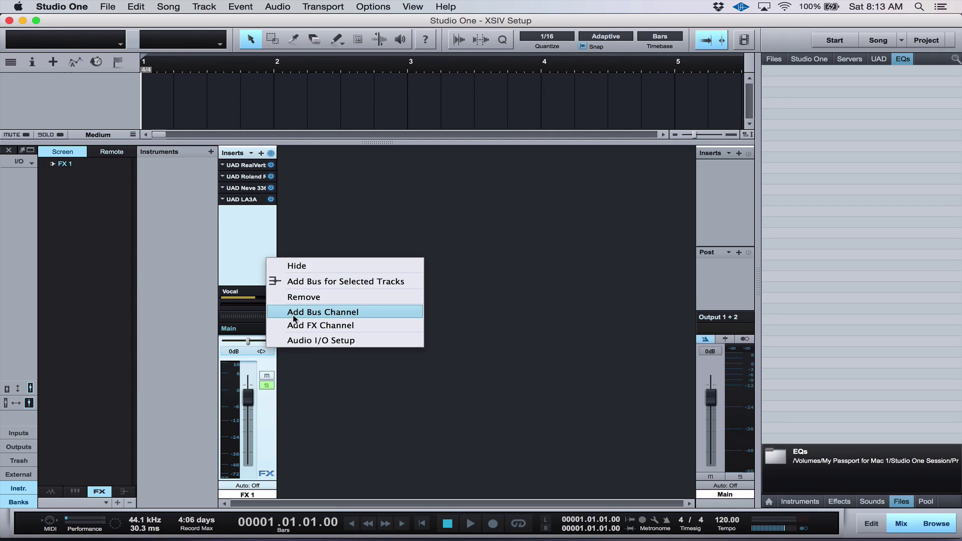
left_click(307, 297)
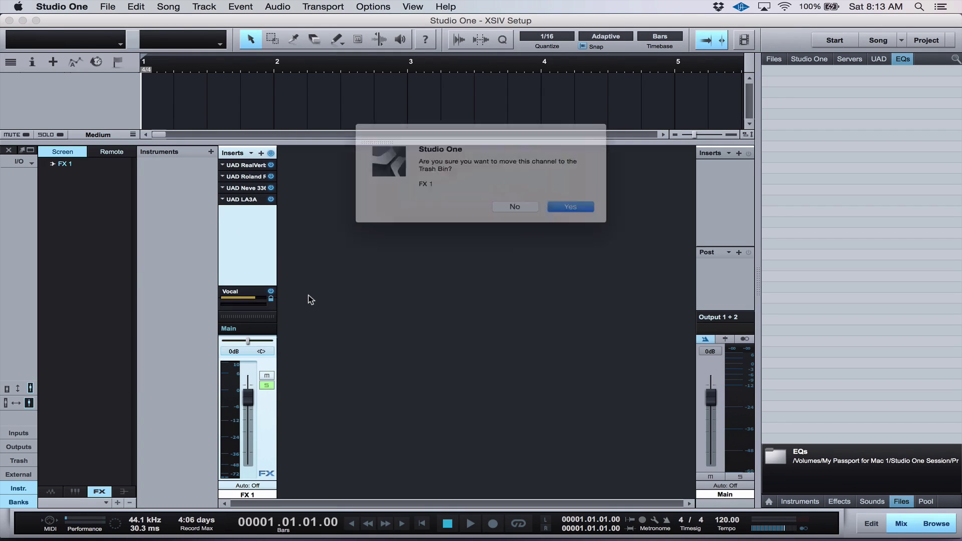
left_click(580, 210)
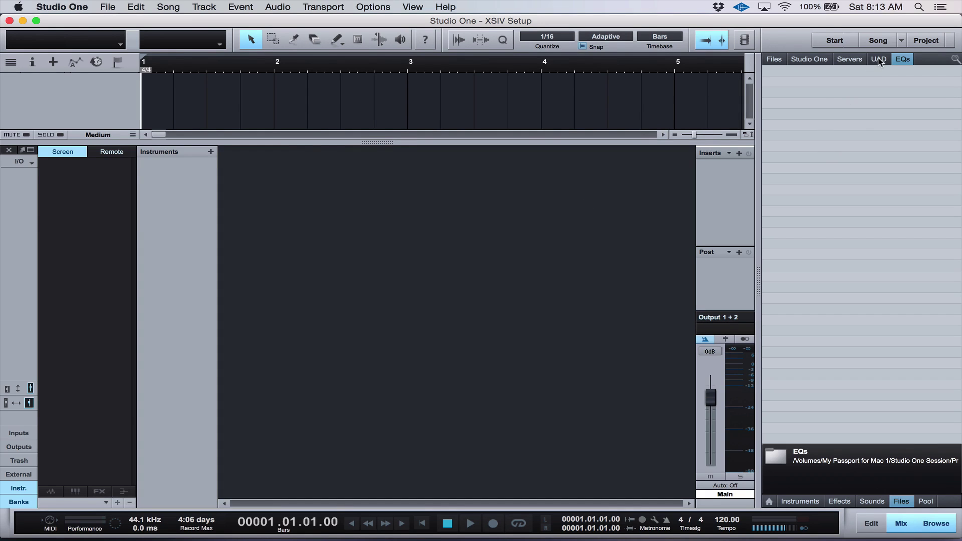
double_click(270, 297)
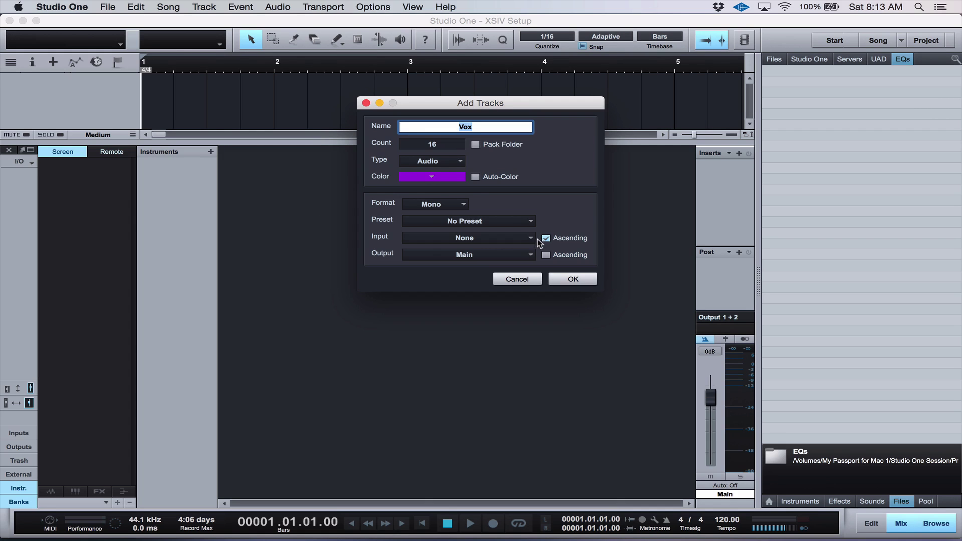
left_click(566, 285)
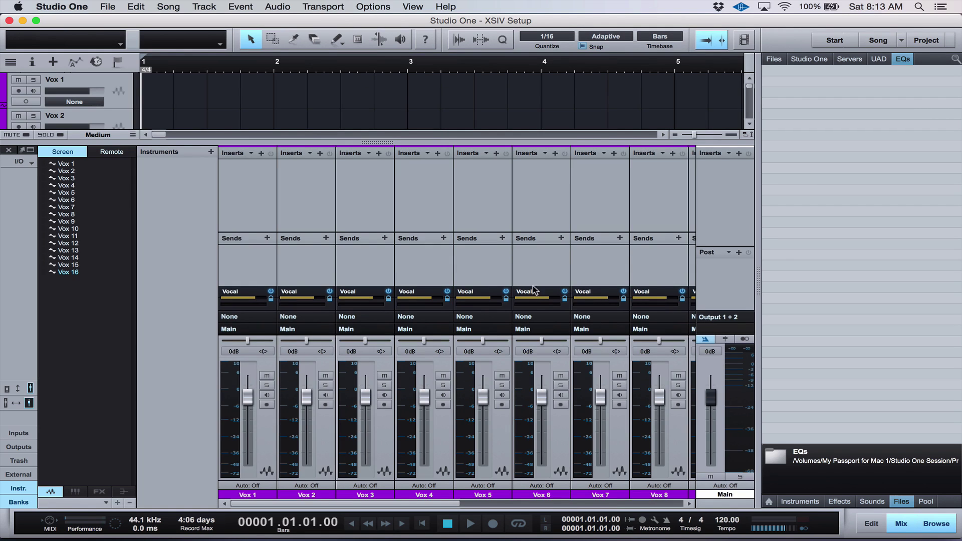
Place the UAD 33609, LA3A and Ocean Way presets on the inserts of Vox 1, 2 and 3.
left_click(882, 61)
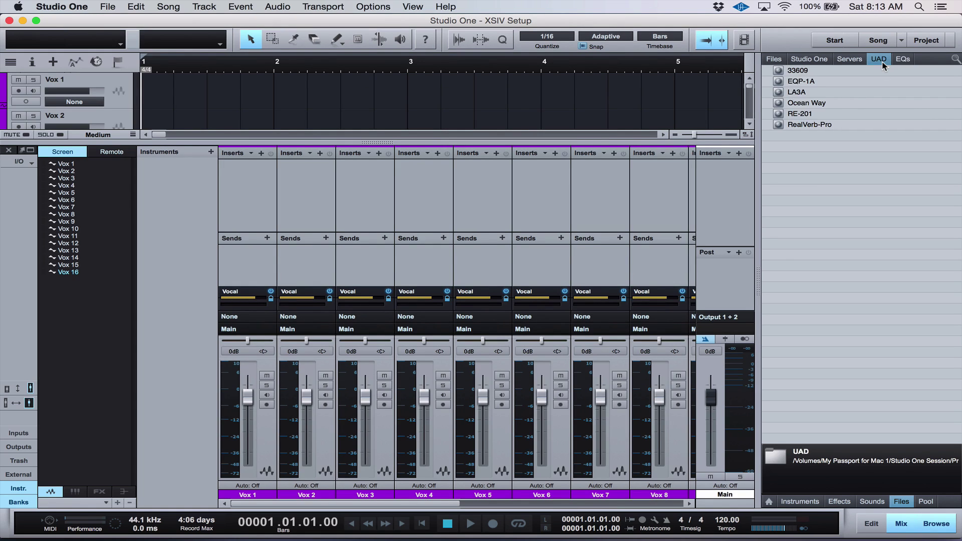
left_click(766, 71)
left_click_drag(763, 79, 248, 185)
left_click(849, 102)
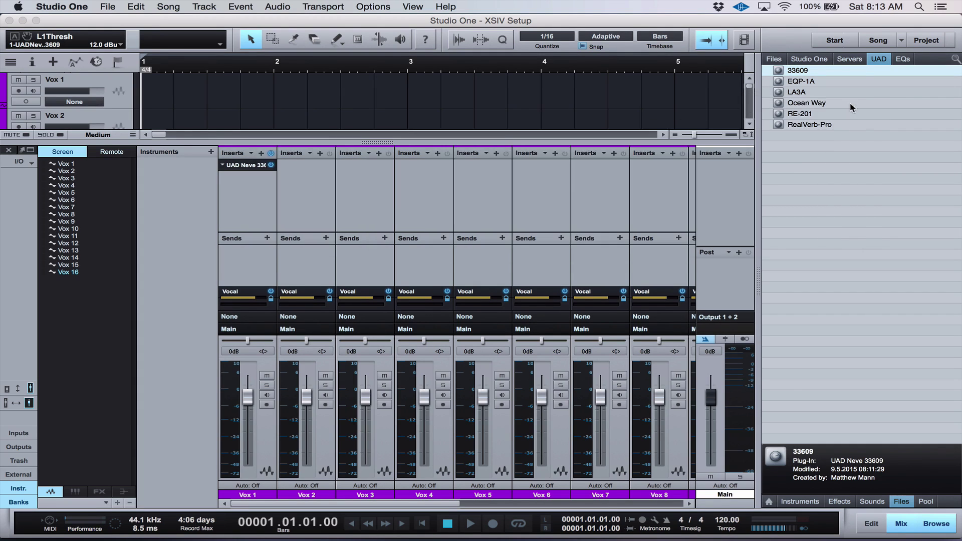
left_click_drag(801, 92, 321, 183)
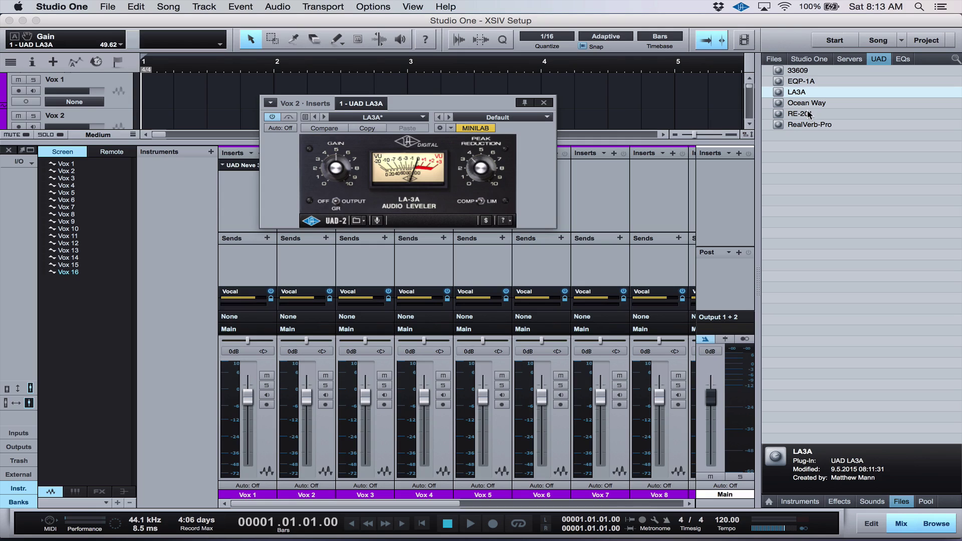
left_click(545, 103)
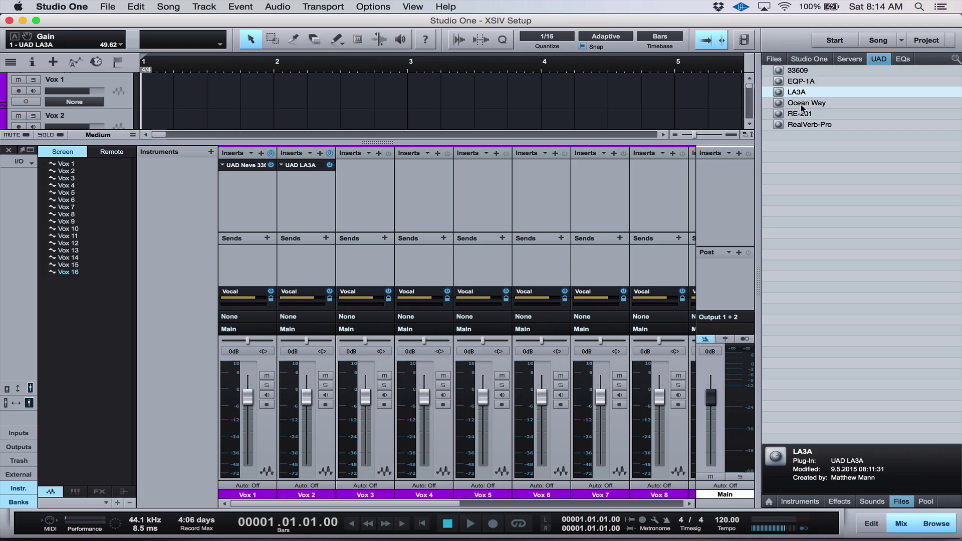
left_click_drag(803, 107, 377, 185)
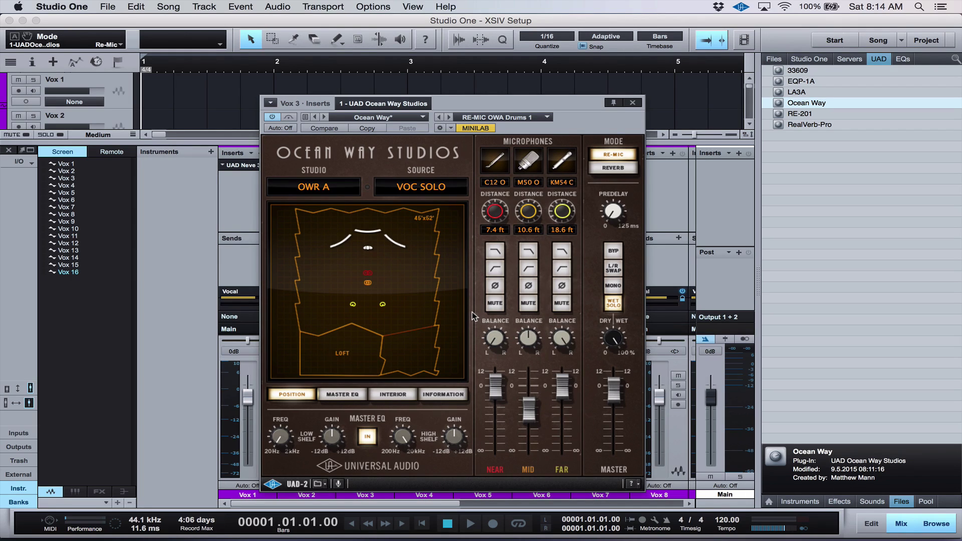
left_click(633, 103)
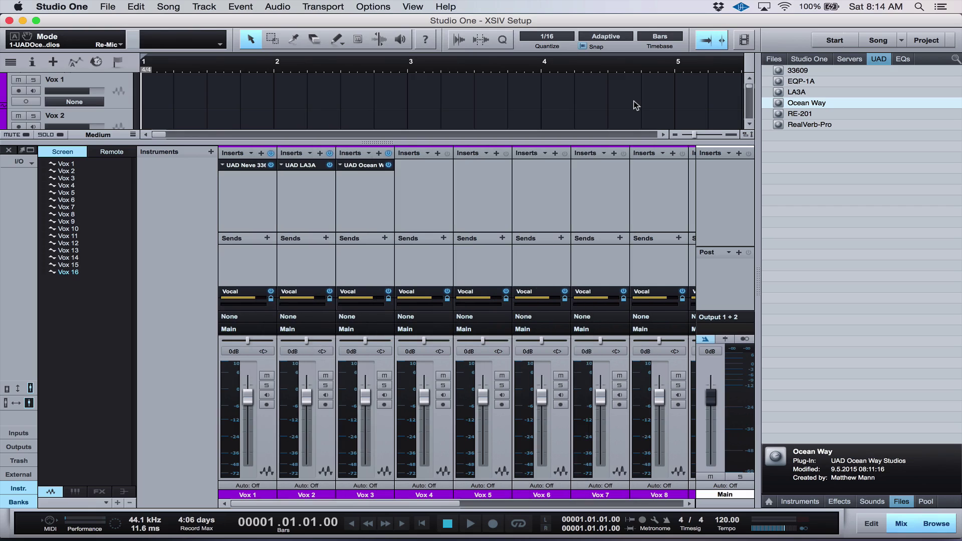